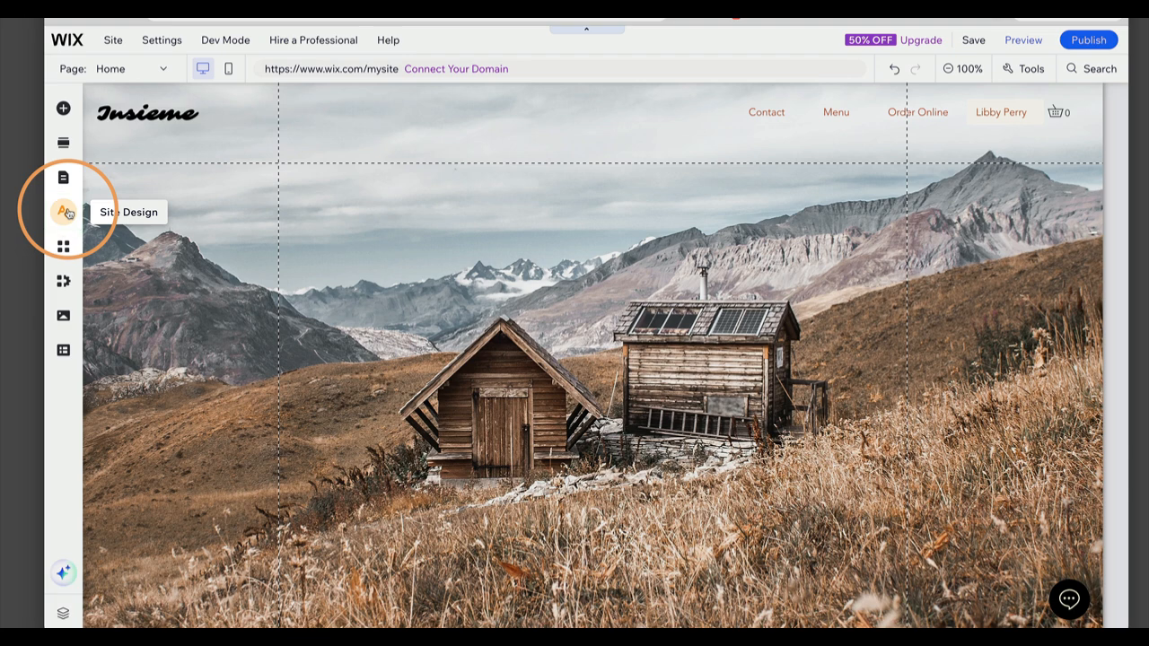
# - Replace the Home page's mountain background image with the first theme color, #FFFDF6
pyautogui.click(67, 213)
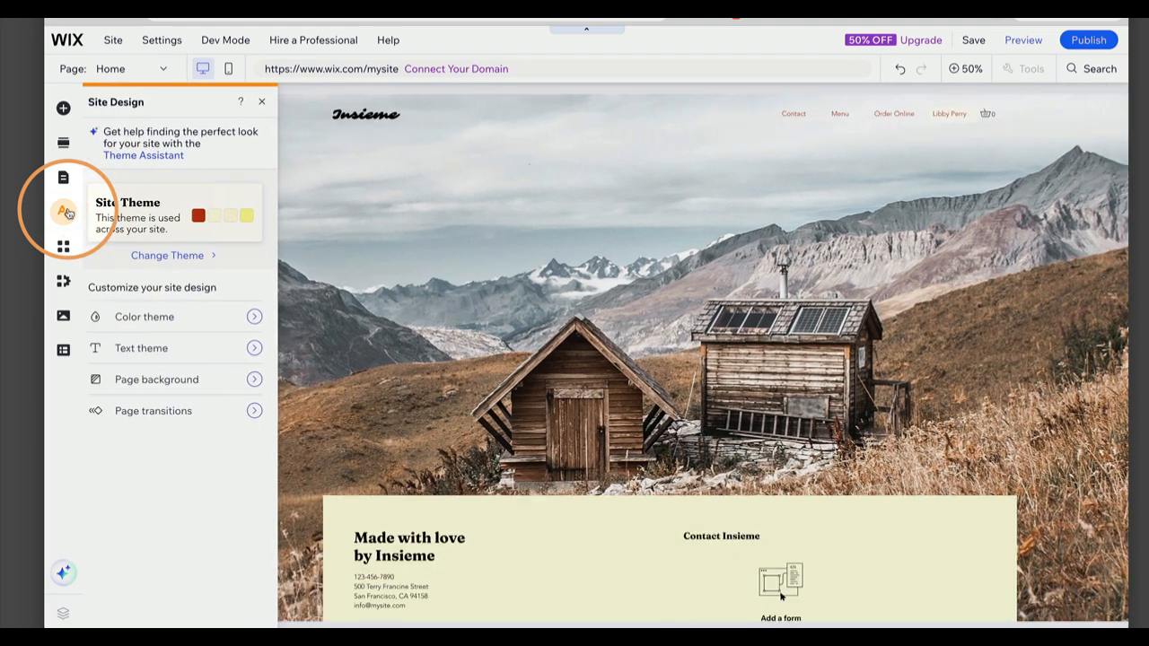
pyautogui.click(266, 380)
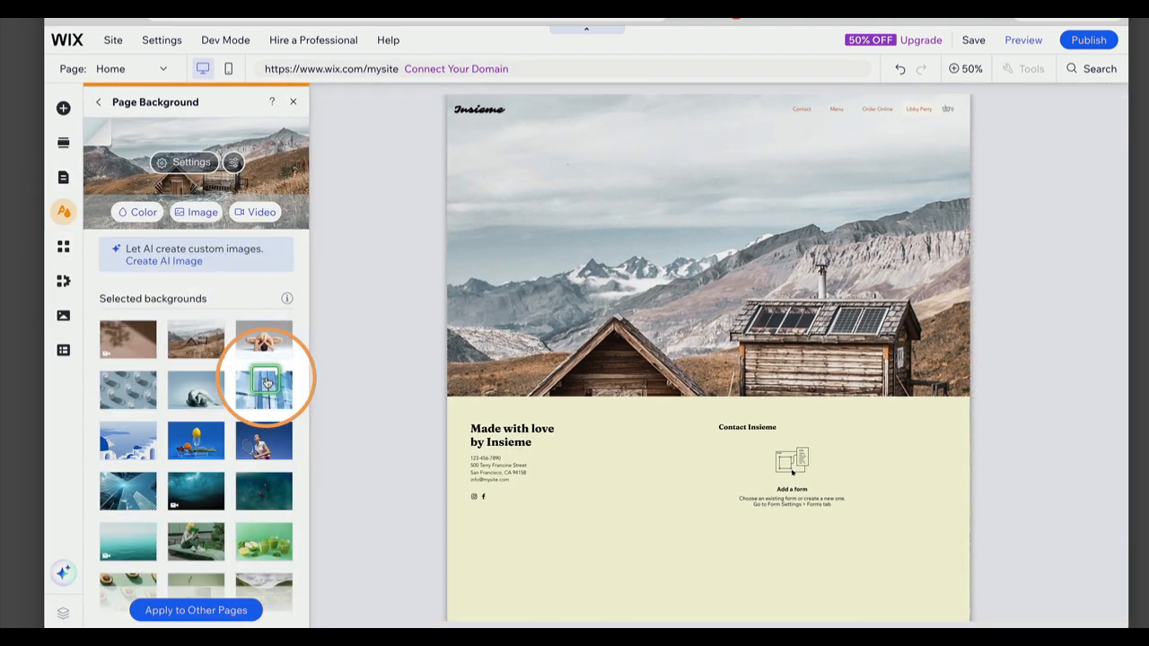
pyautogui.click(147, 213)
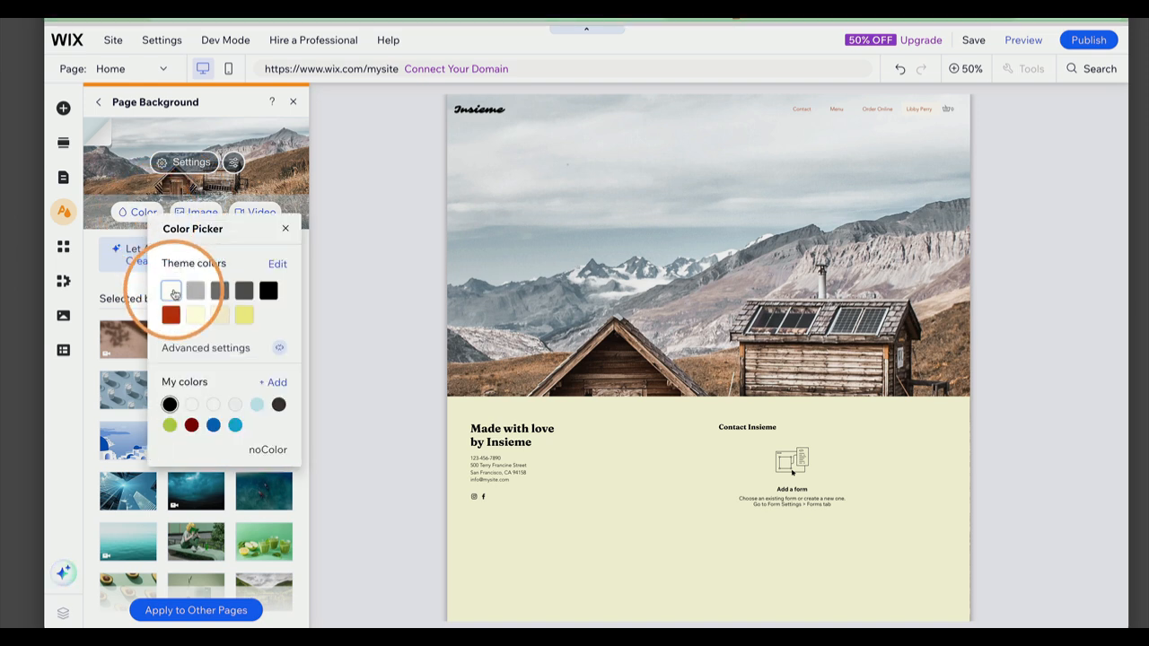
pyautogui.click(171, 292)
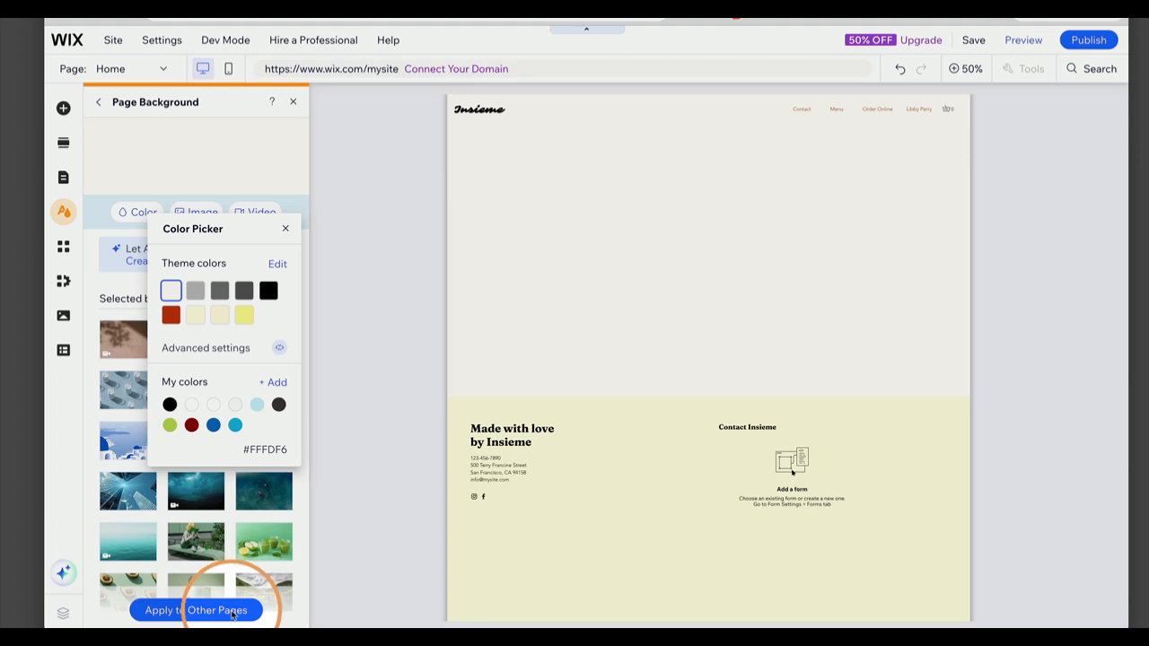
# - Apply the Home page background to the Menu, Order Online and Profile pages, and close the background settings
pyautogui.click(232, 612)
pyautogui.click(232, 612)
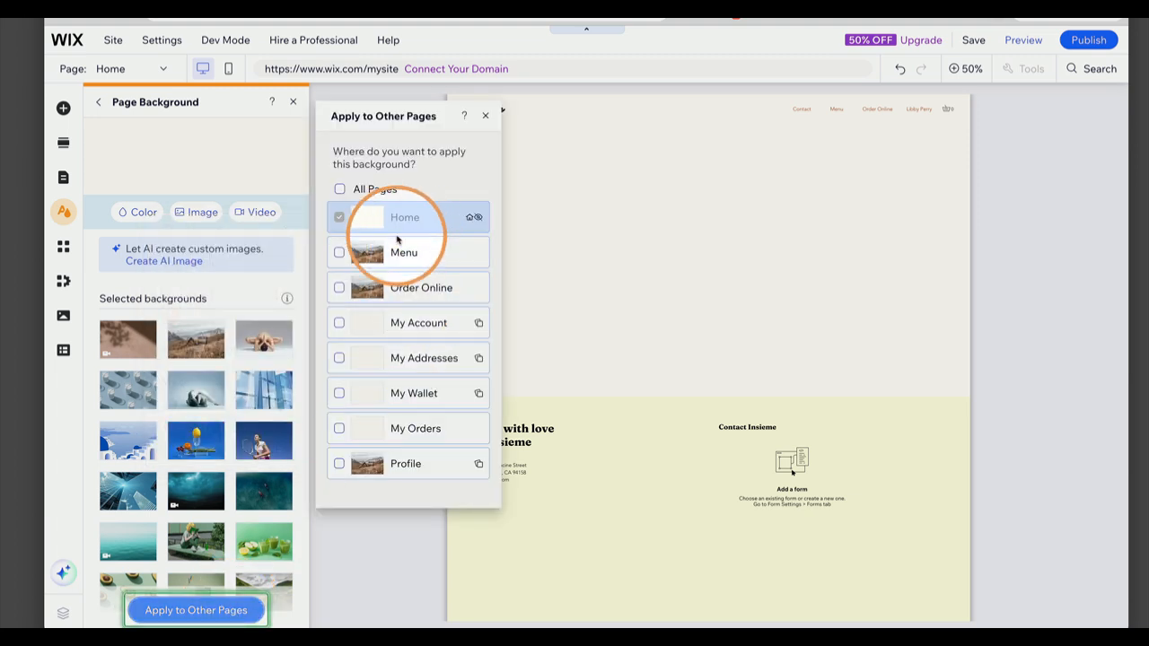
pyautogui.click(339, 252)
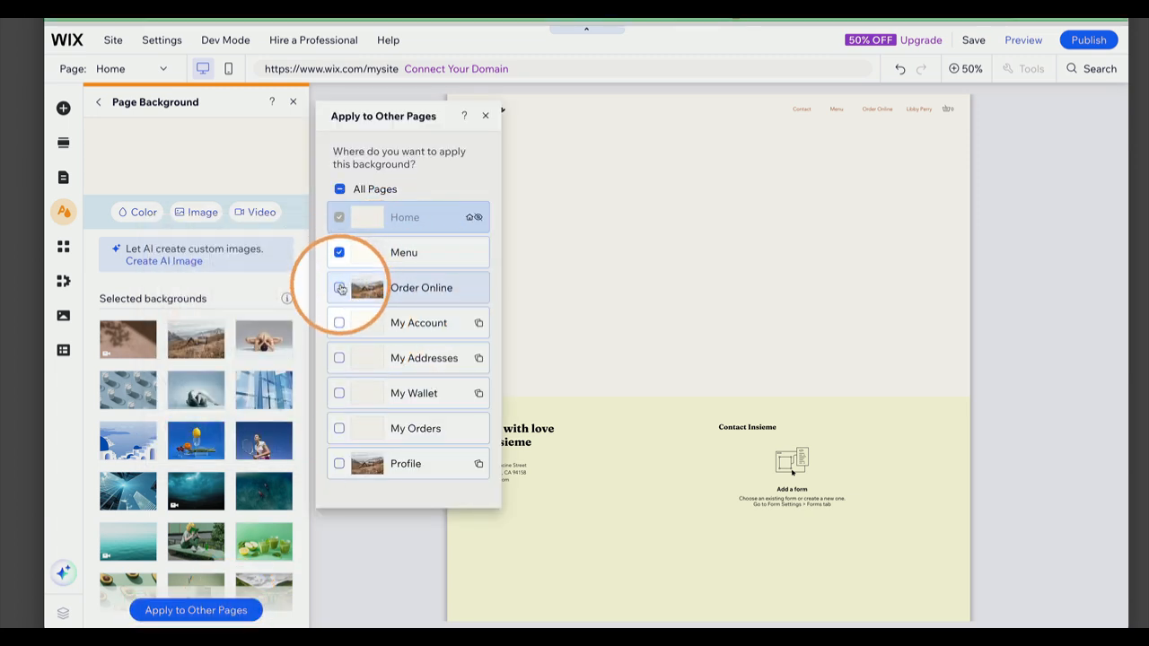
pyautogui.click(340, 288)
pyautogui.click(340, 465)
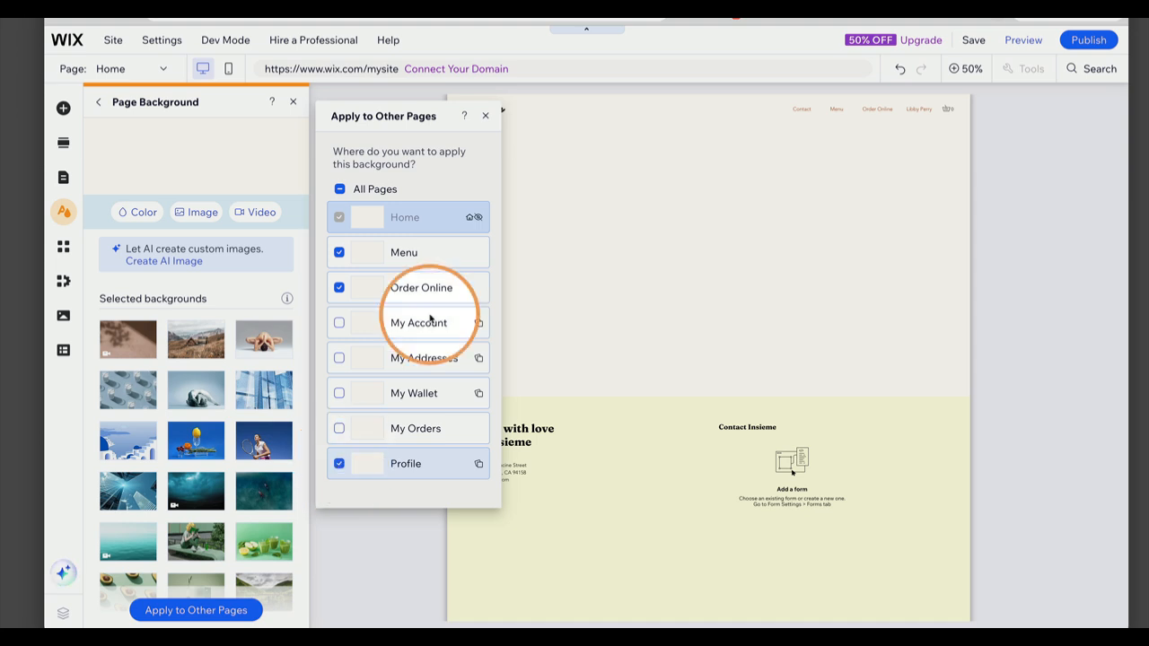
pyautogui.click(486, 118)
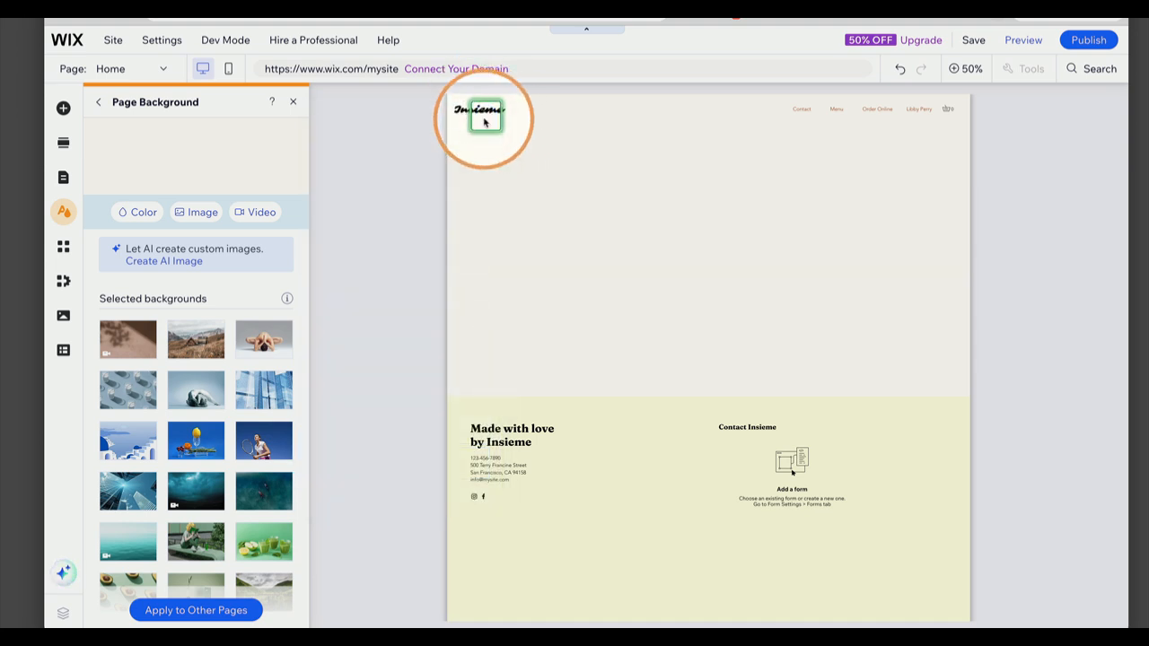
pyautogui.scroll(-1, 556, 188)
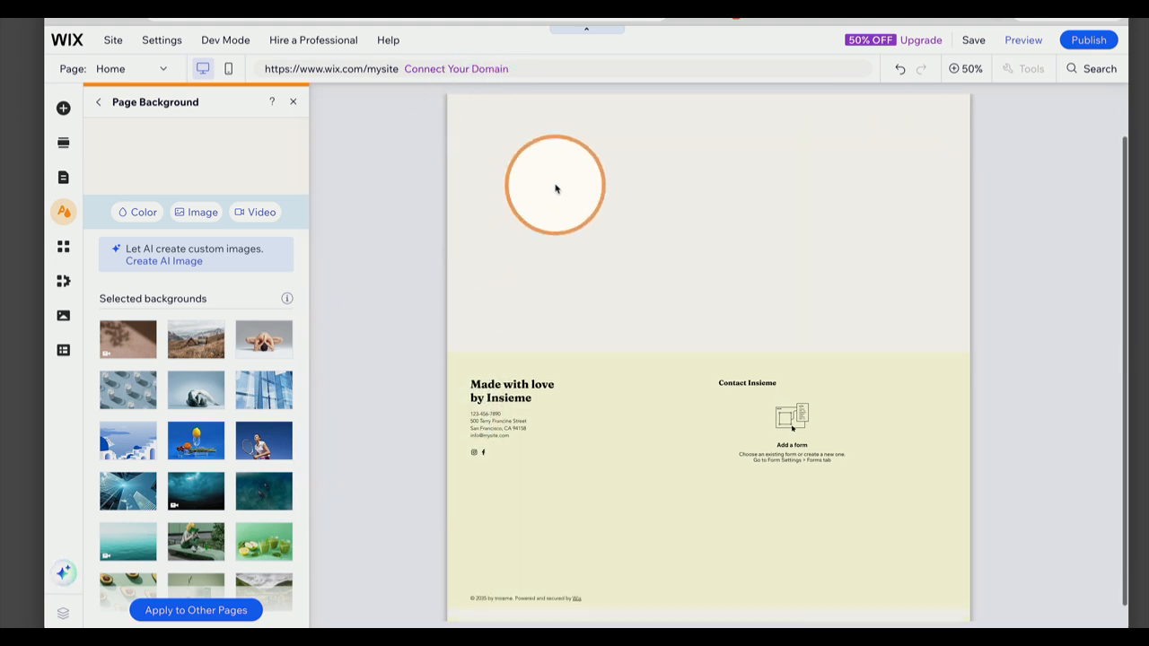
pyautogui.scroll(1, 556, 189)
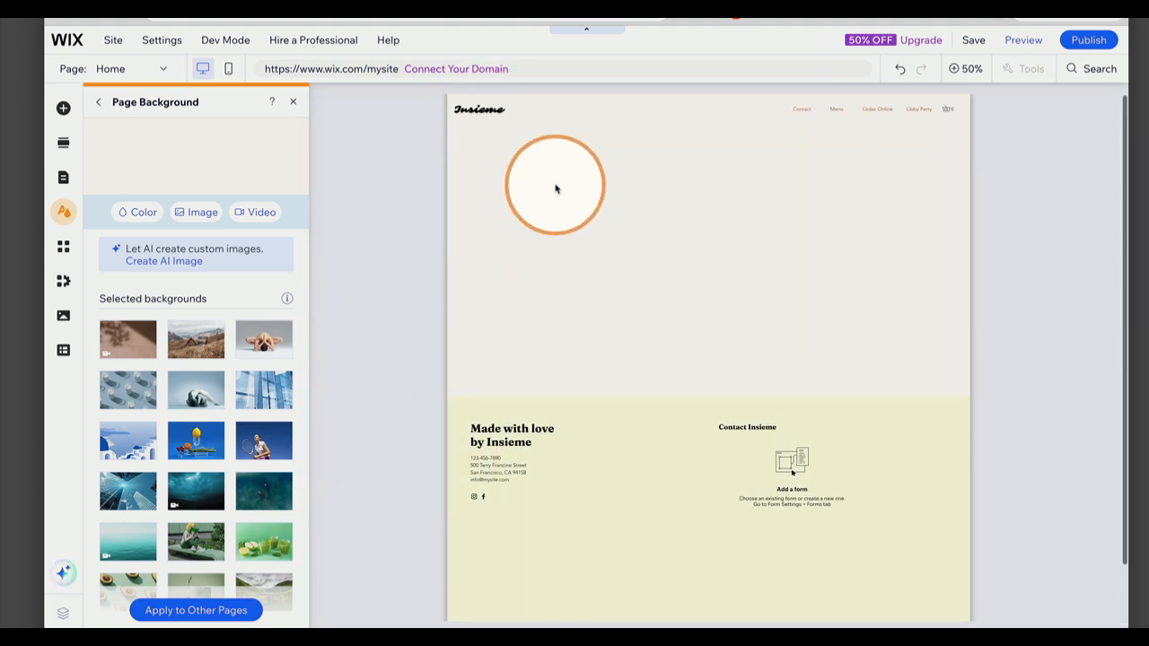
pyautogui.click(837, 111)
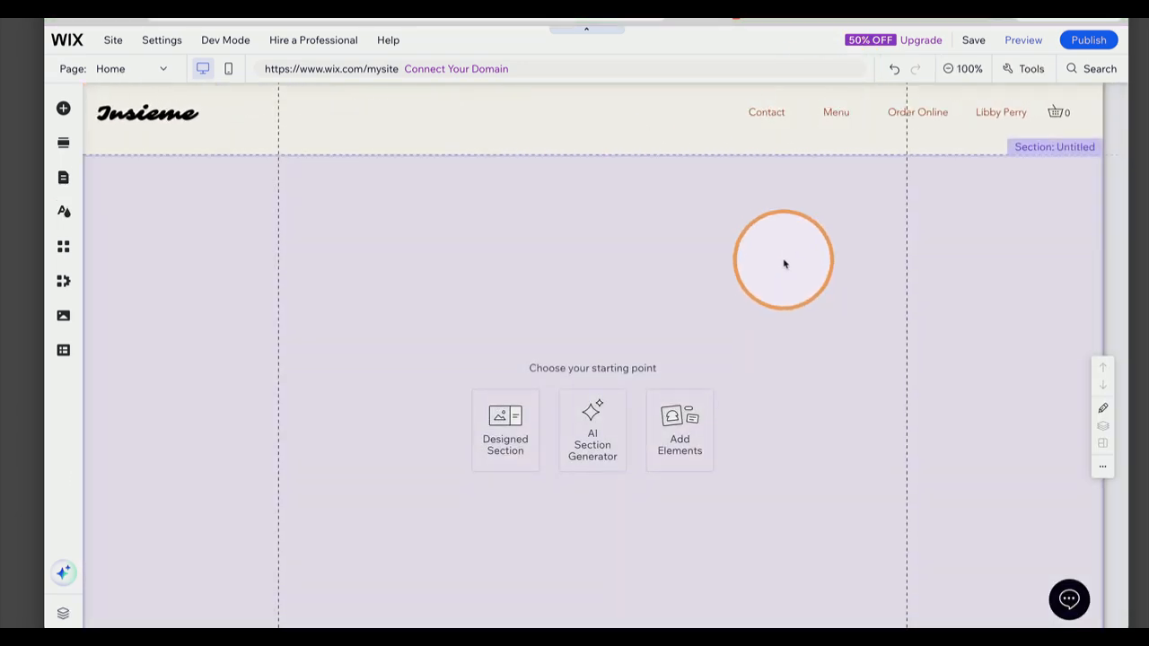
# - Look over the Home page layout and the list of pages in the site menu
pyautogui.scroll(-3, 784, 264)
pyautogui.scroll(3, 784, 262)
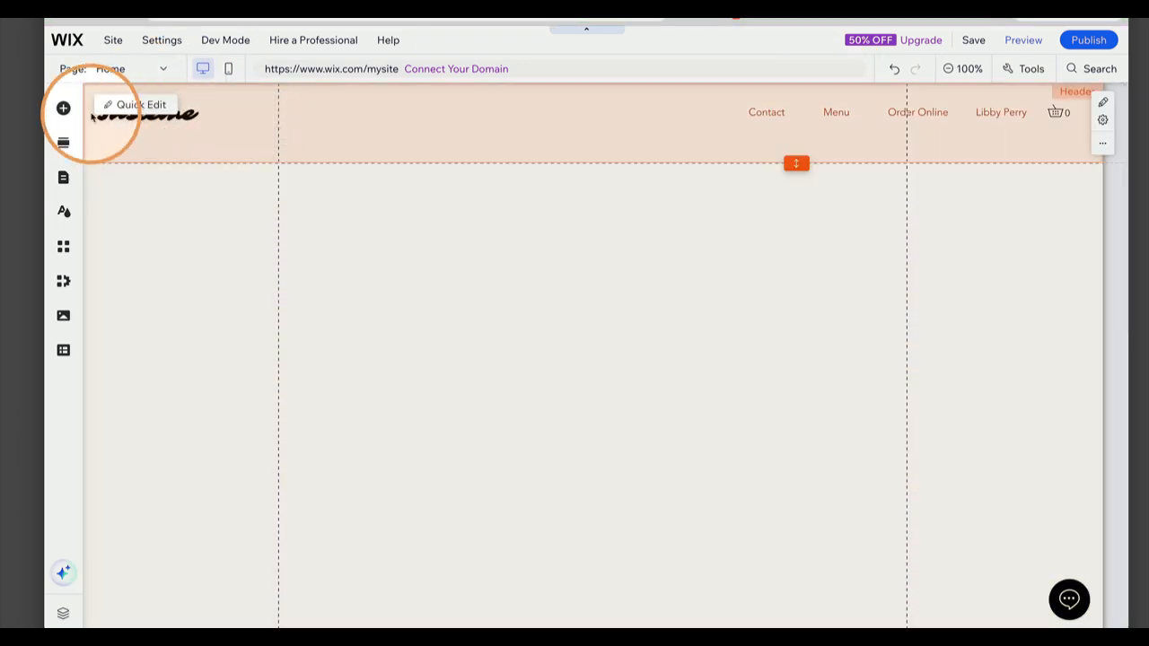
pyautogui.click(63, 177)
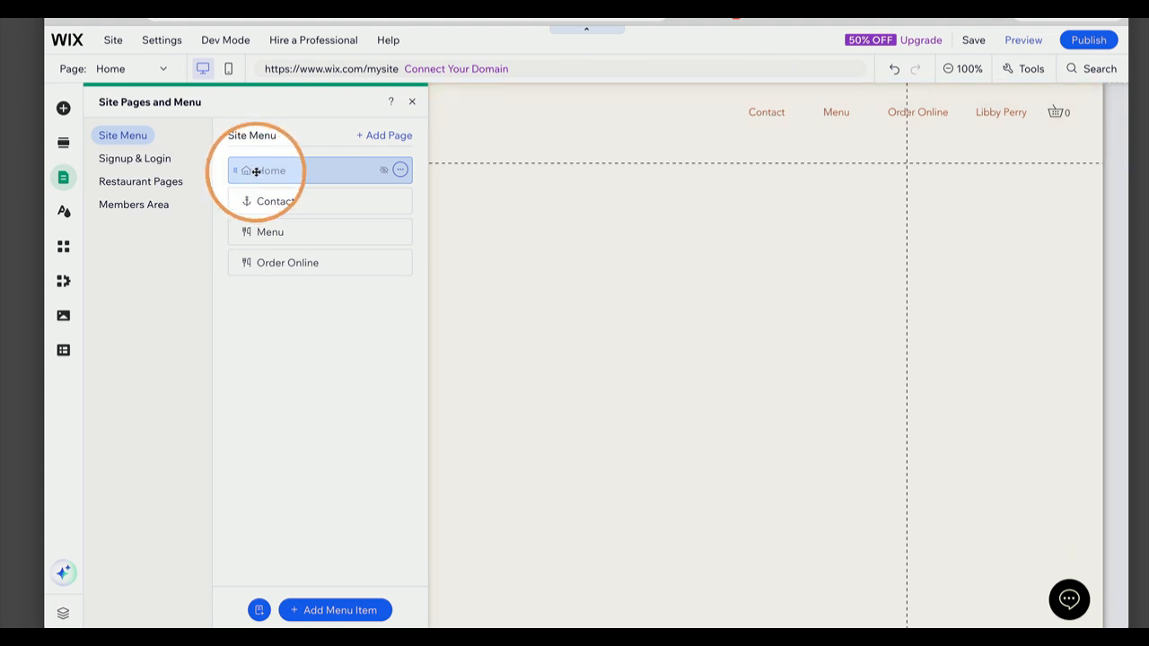
pyautogui.scroll(-5, 585, 236)
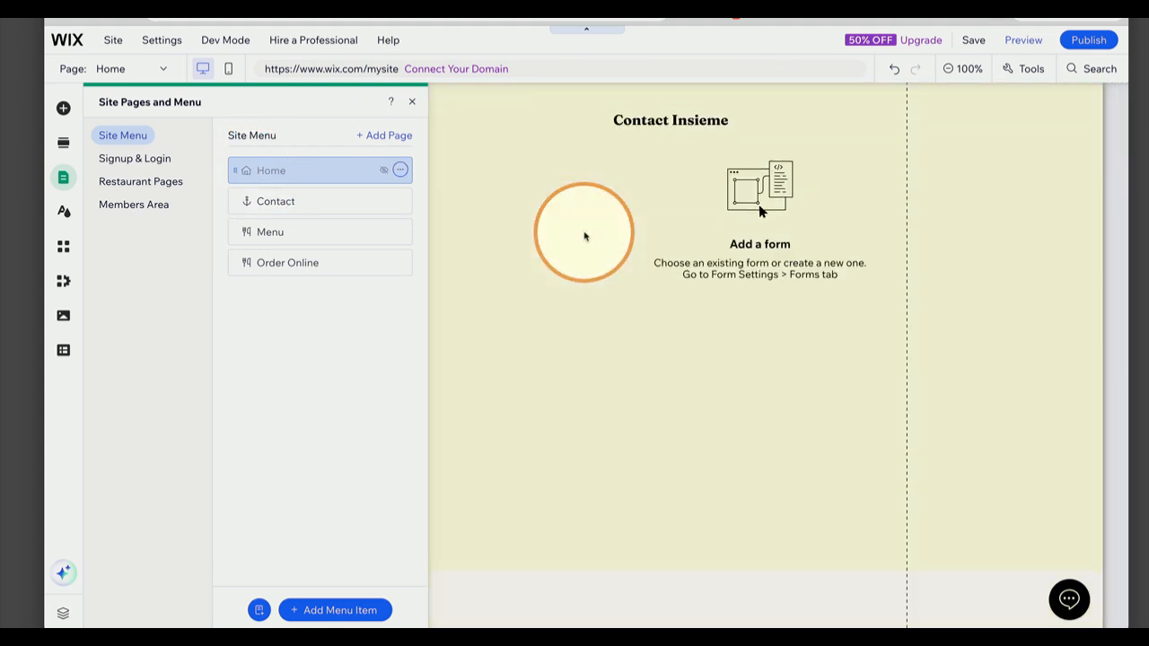
pyautogui.scroll(5, 585, 237)
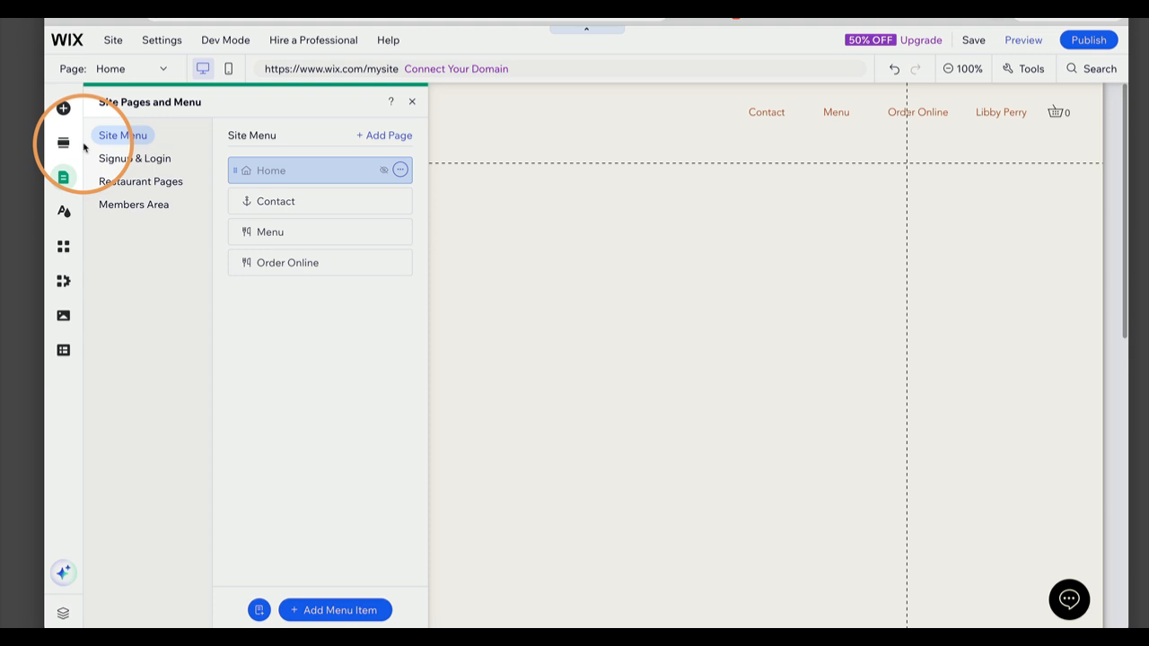
# - Add a blank section to the Home page between the existing empty section and the footer
pyautogui.click(63, 142)
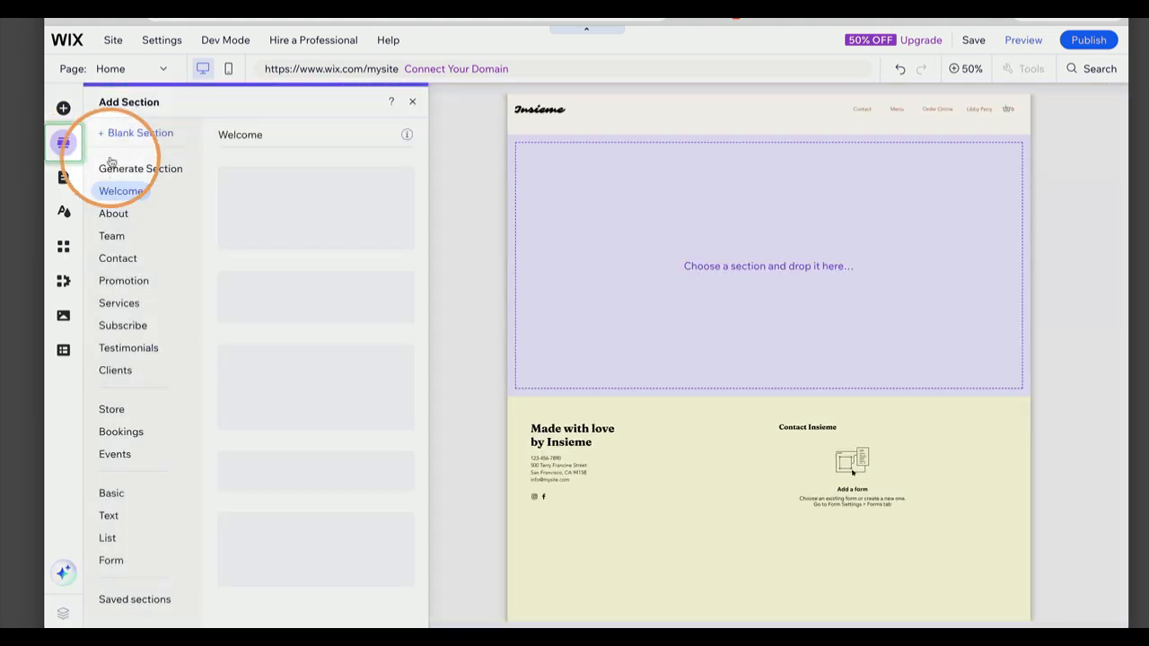
pyautogui.click(161, 135)
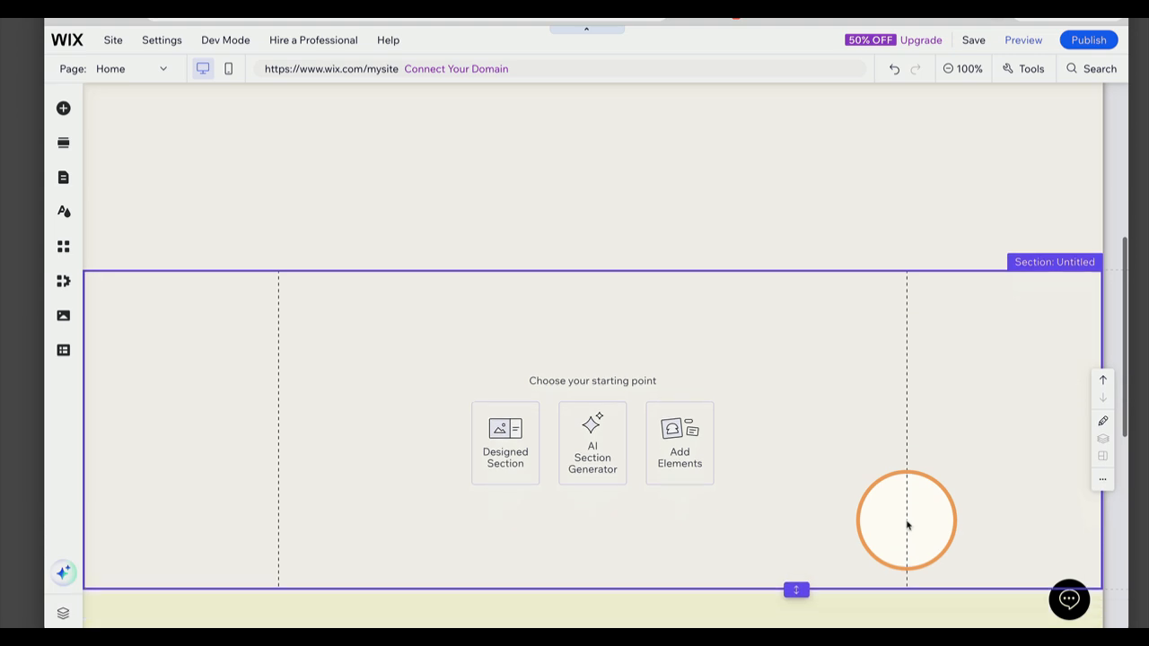
pyautogui.scroll(4, 756, 268)
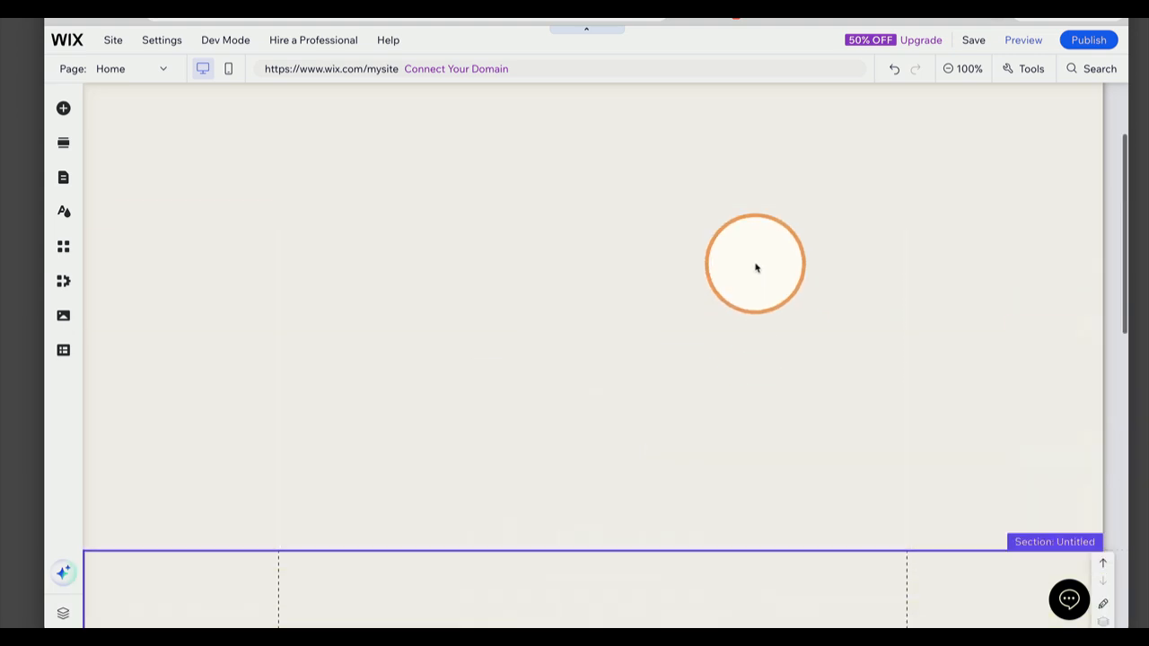
pyautogui.scroll(2, 756, 267)
pyautogui.scroll(-5, 626, 284)
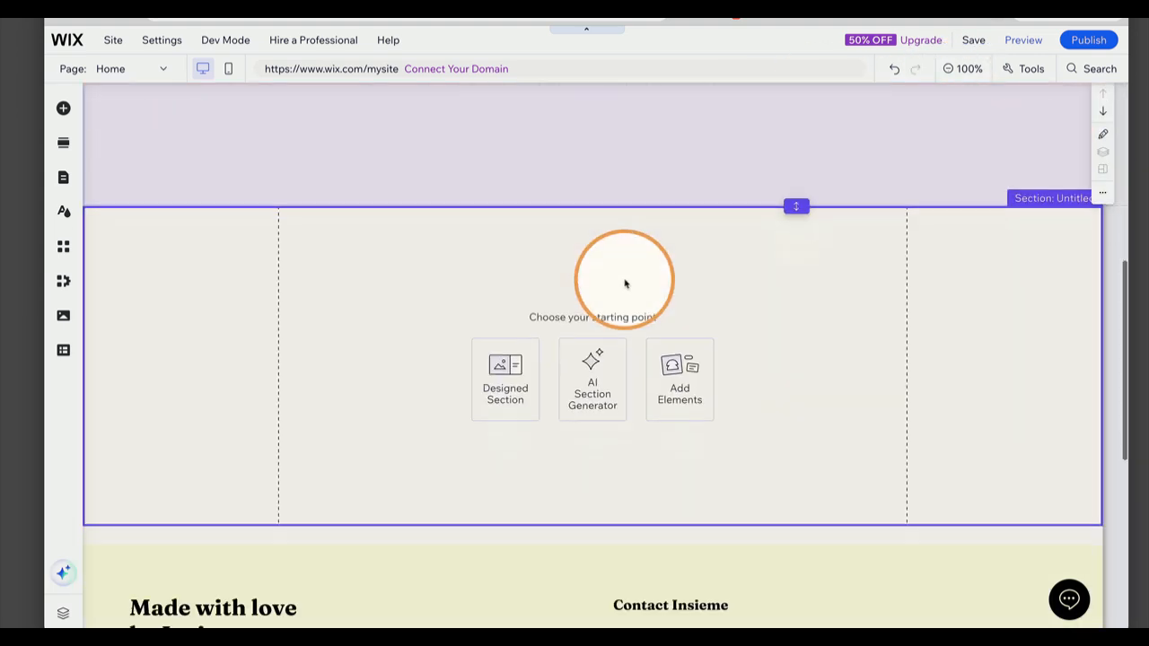
# - Examine the Home page from the header navigation through both empty sections to the footer
pyautogui.scroll(5, 628, 337)
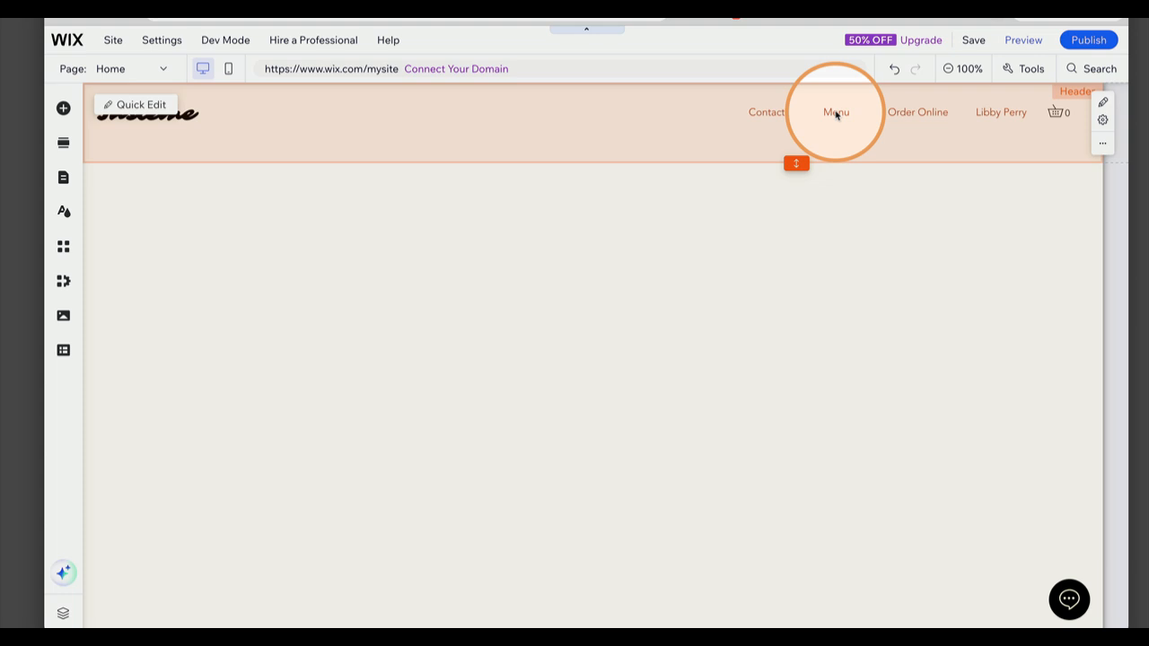
pyautogui.scroll(-3, 863, 244)
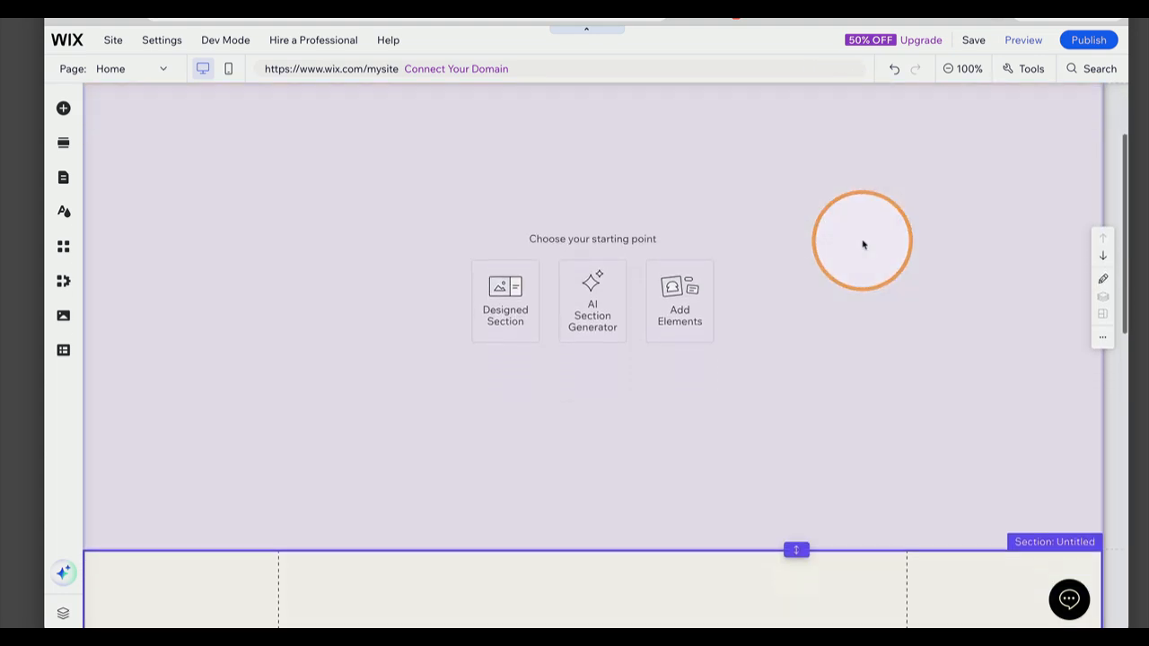
pyautogui.scroll(3, 863, 244)
pyautogui.scroll(-4, 863, 244)
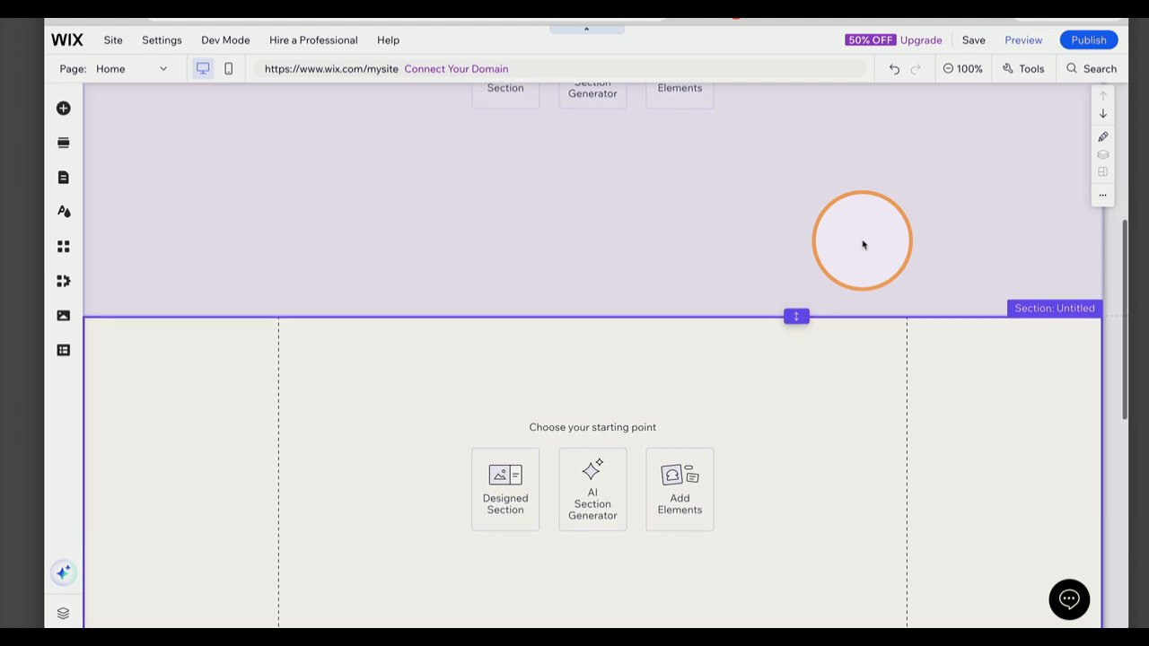
pyautogui.scroll(-3, 863, 244)
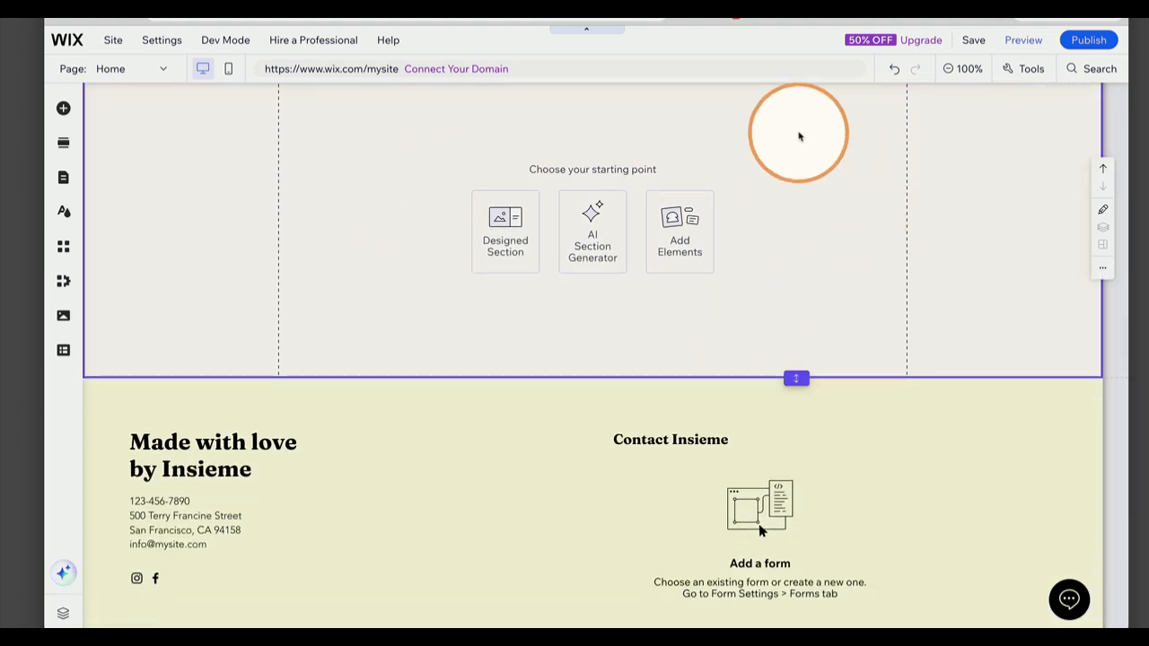
pyautogui.scroll(8, 731, 215)
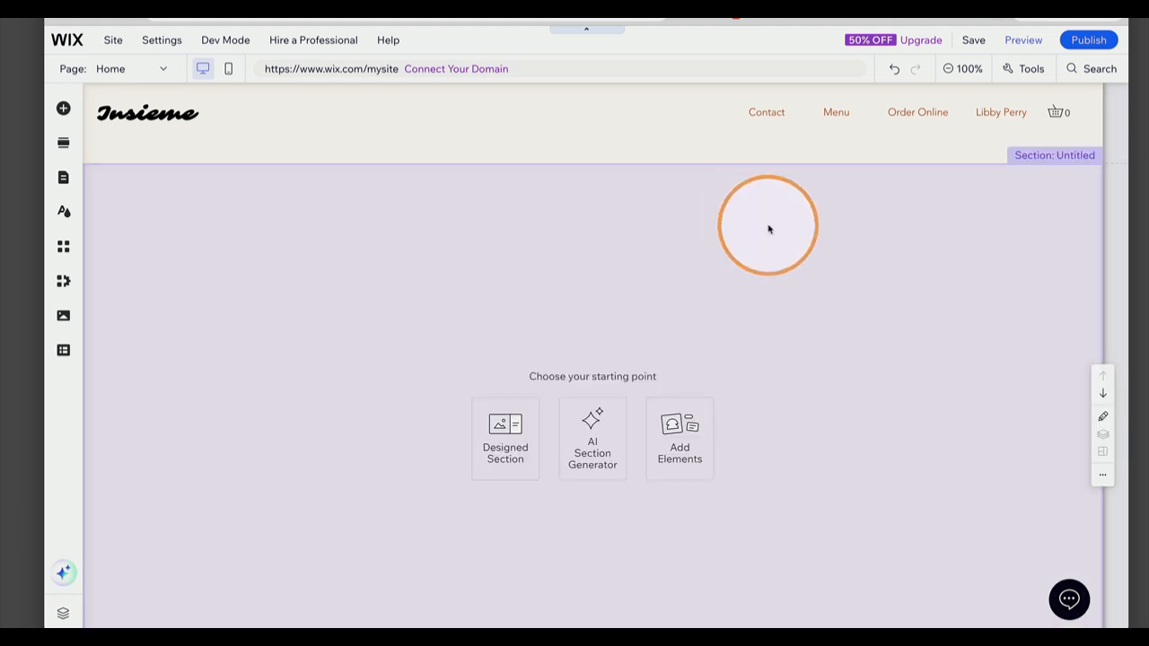
pyautogui.scroll(-3, 742, 228)
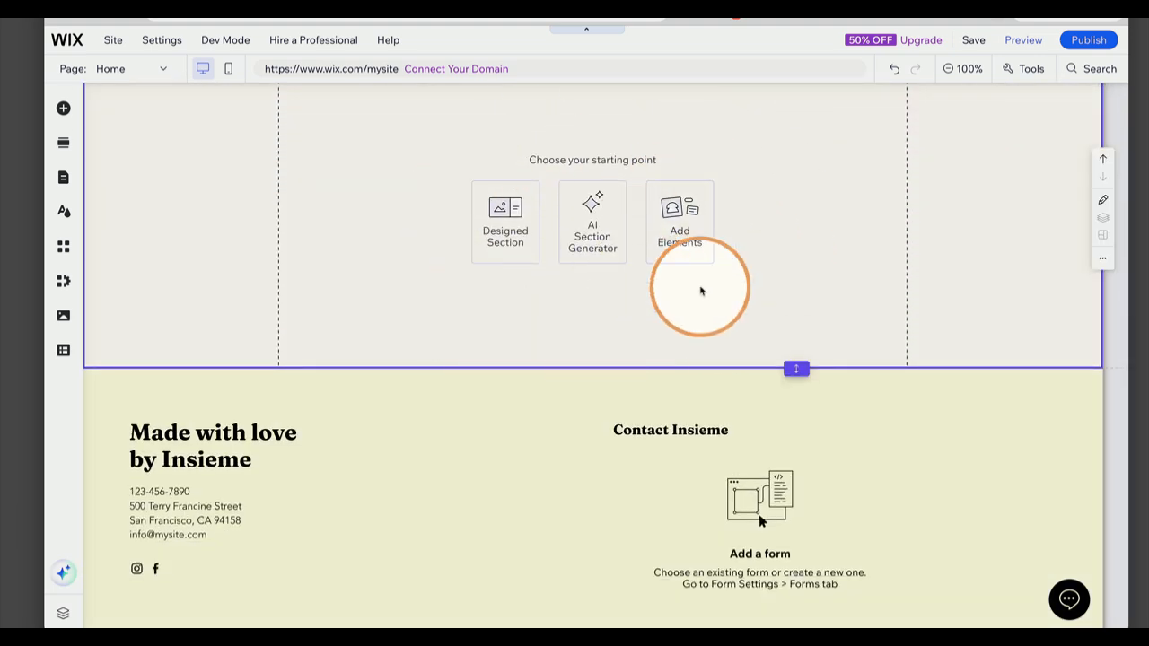
pyautogui.scroll(4, 700, 287)
pyautogui.click(834, 111)
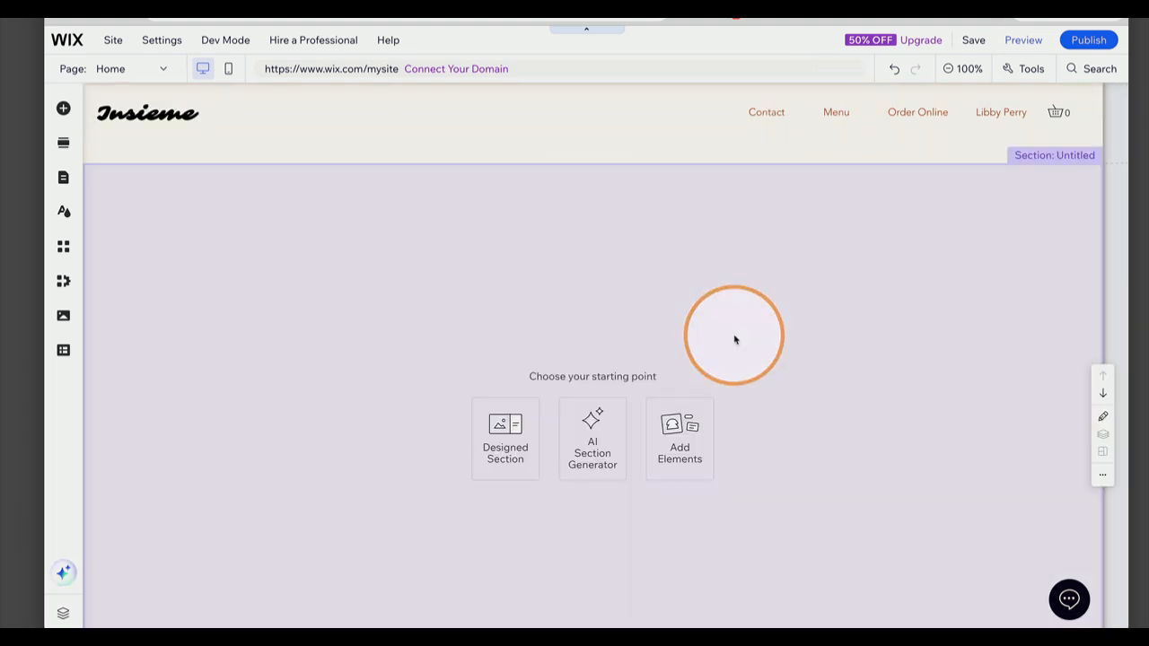
pyautogui.scroll(-1, 736, 339)
pyautogui.scroll(1, 736, 339)
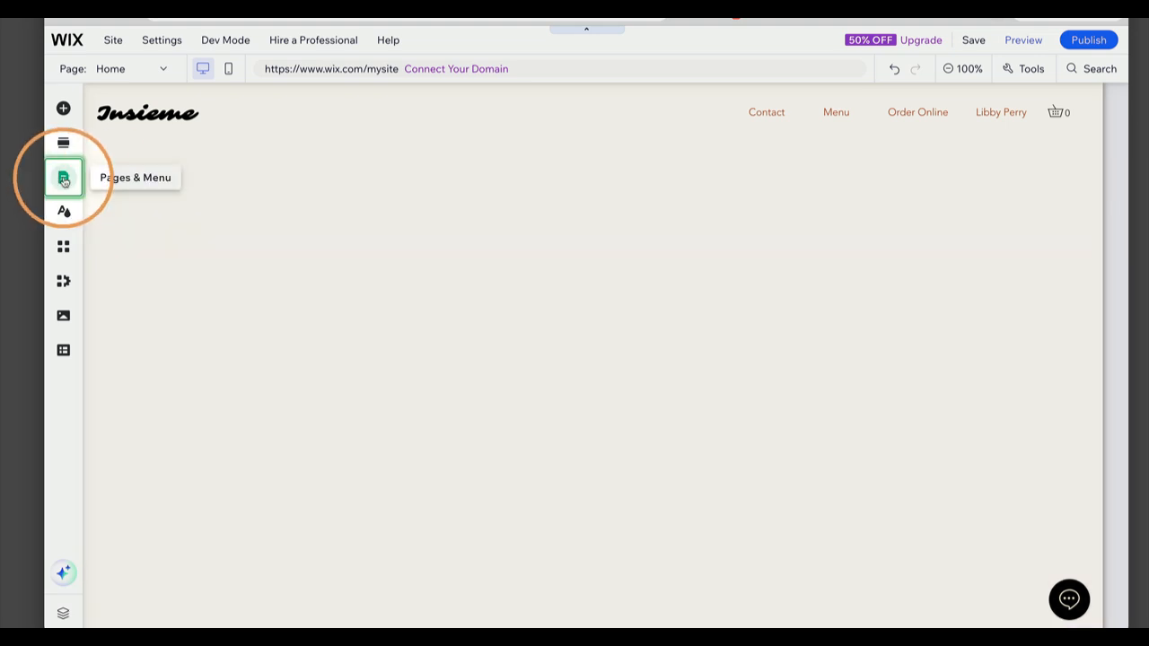
# - Review the Restaurant Pages listed for menus and online orders, then close the page list
pyautogui.click(63, 181)
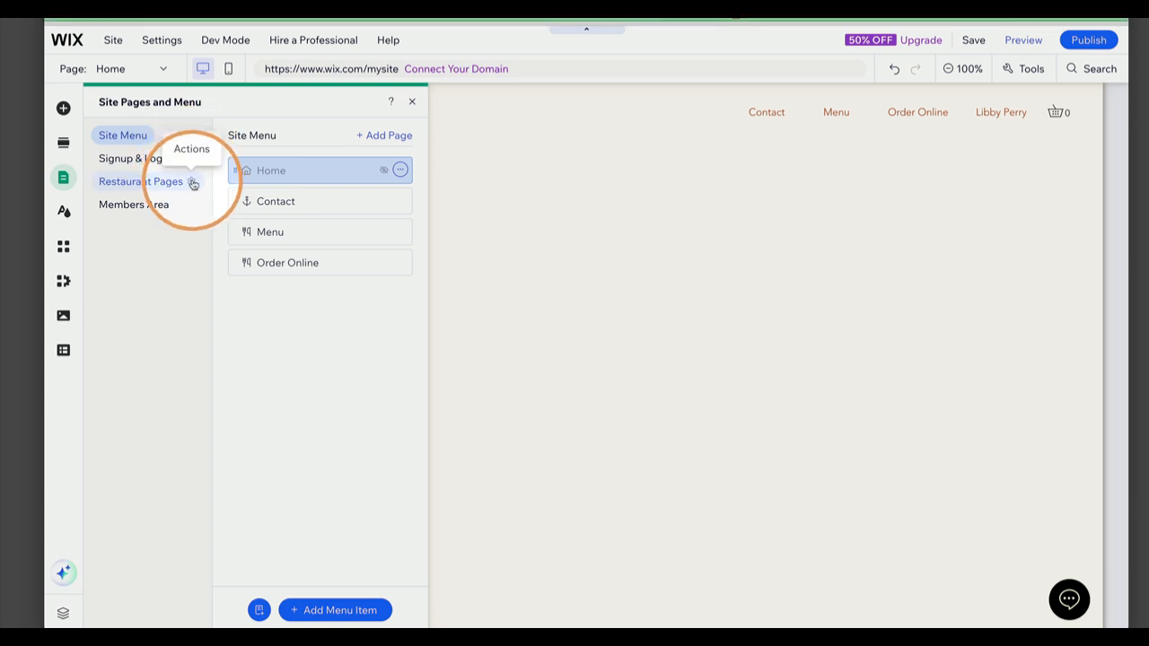
pyautogui.click(191, 181)
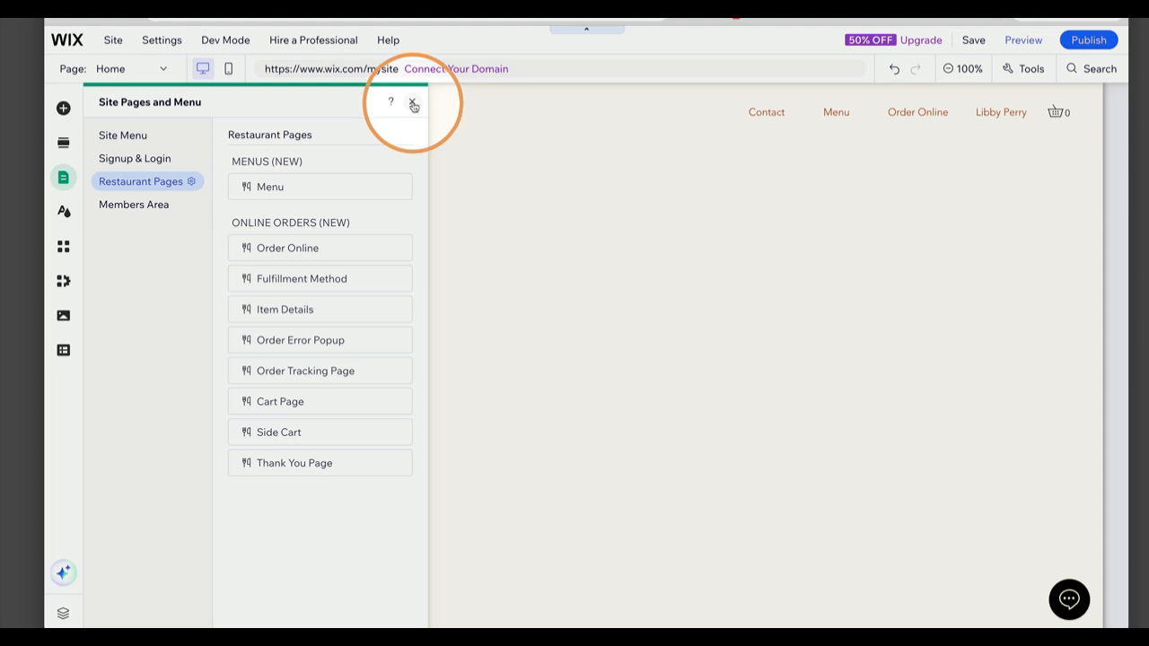
pyautogui.click(332, 401)
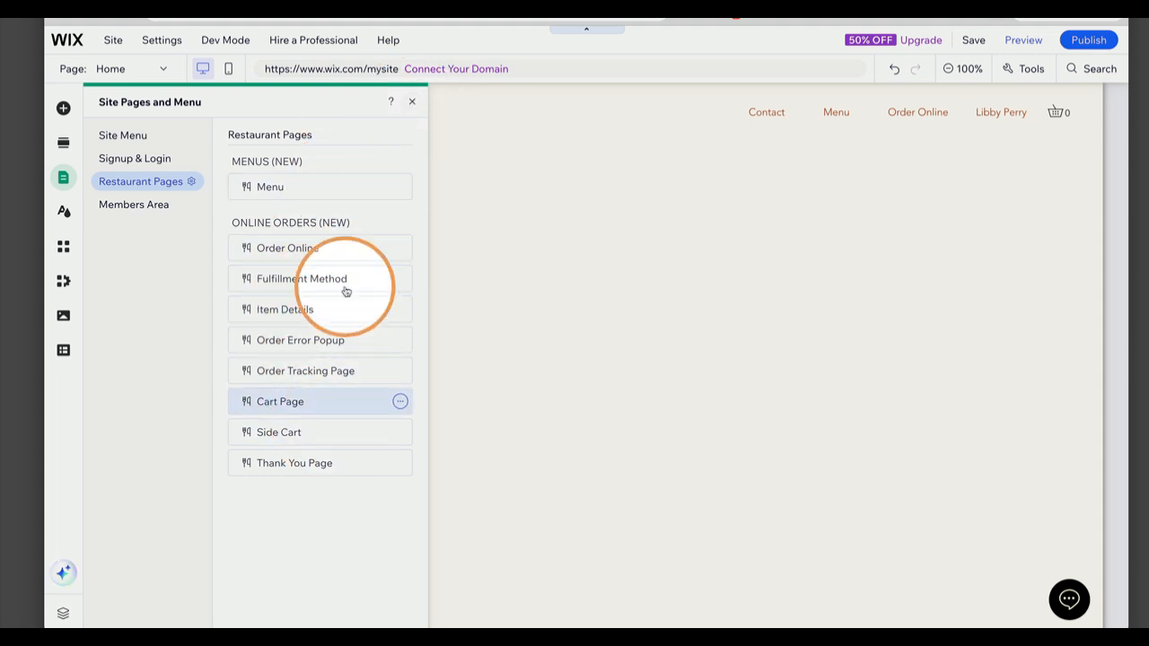
pyautogui.click(413, 102)
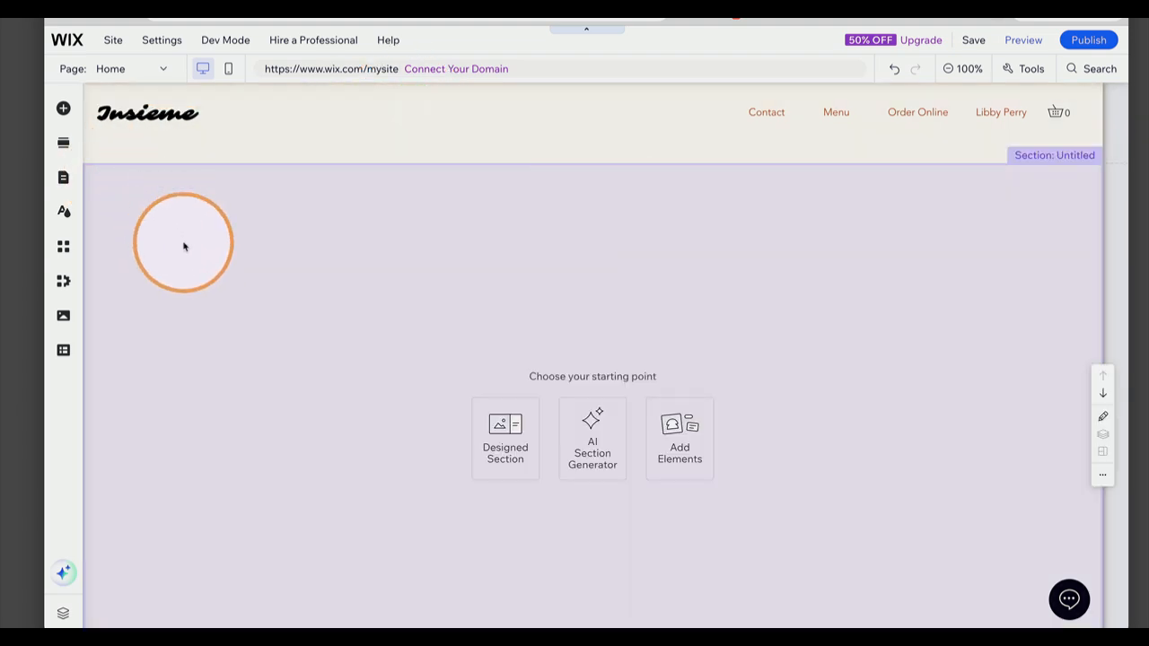
# - Set the background of the blank section above the footer to the Wix media photo of tacos on a white board, searching for "tacos"
pyautogui.scroll(-4, 184, 246)
pyautogui.scroll(-1, 184, 246)
pyautogui.click(364, 295)
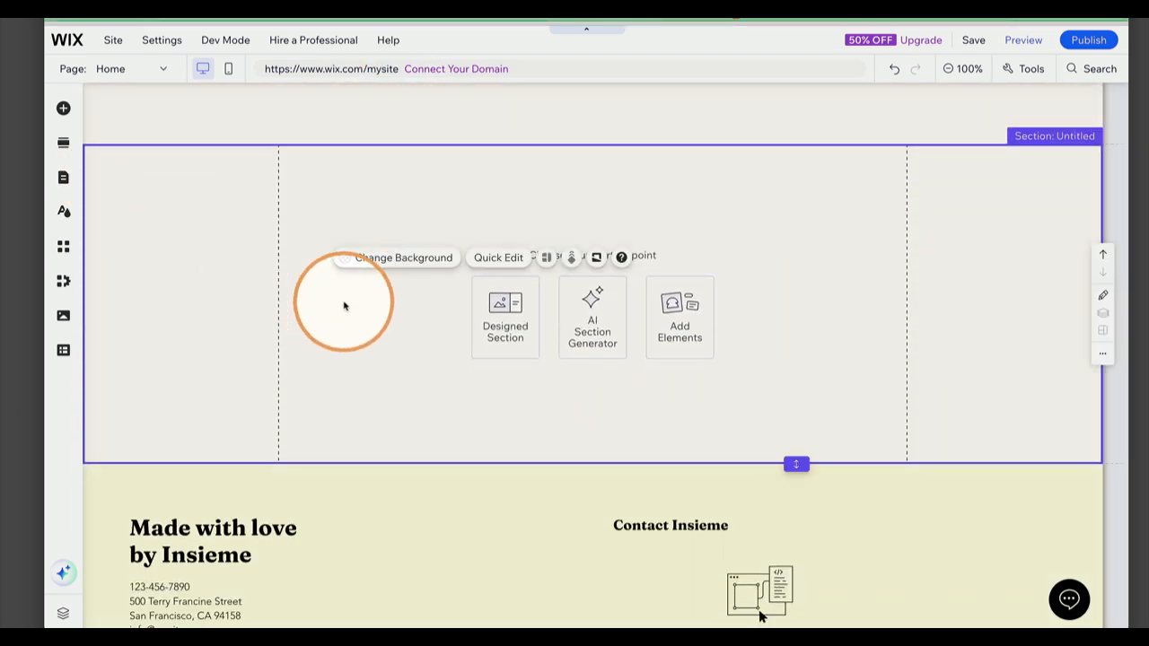
pyautogui.click(393, 261)
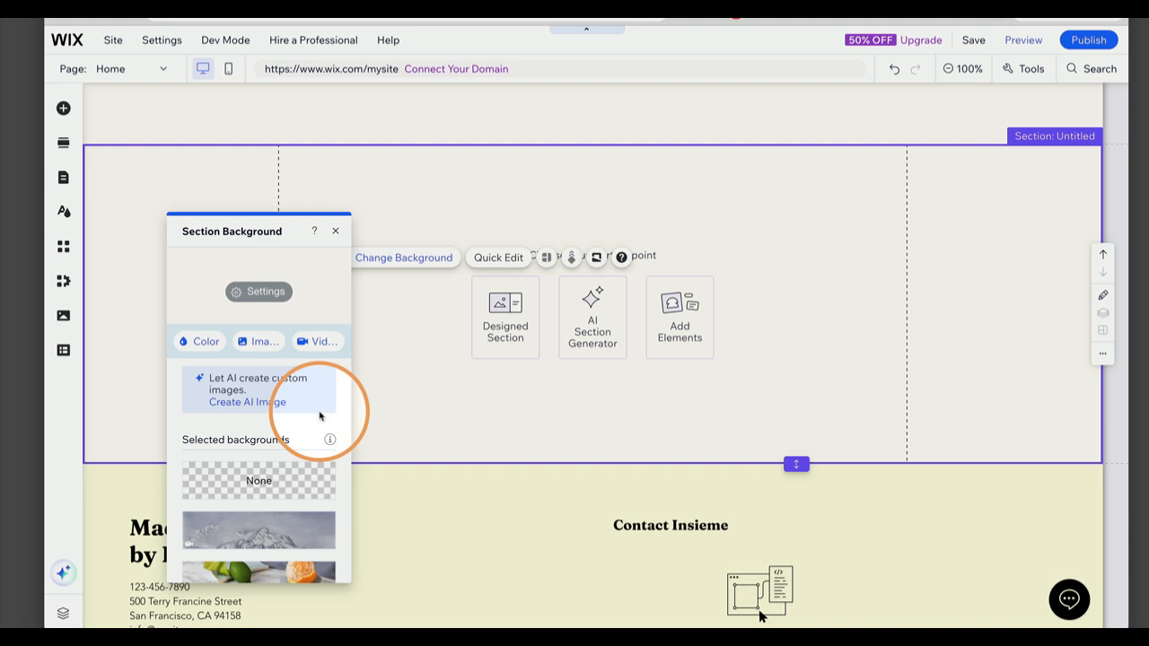
pyautogui.click(260, 343)
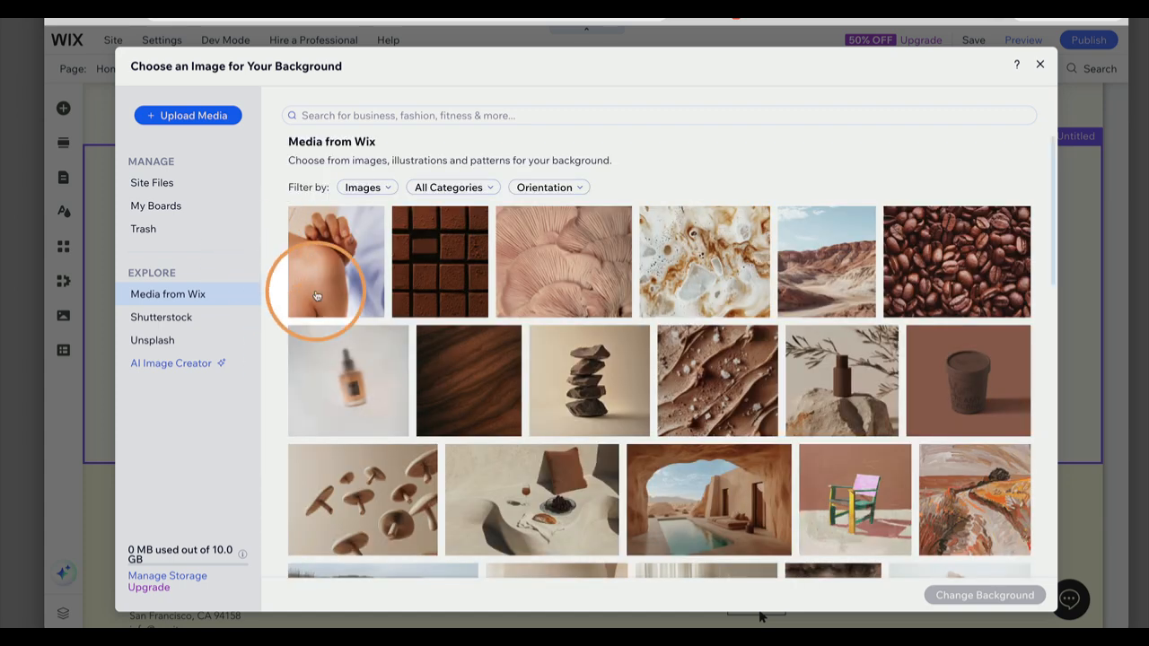
pyautogui.click(392, 117)
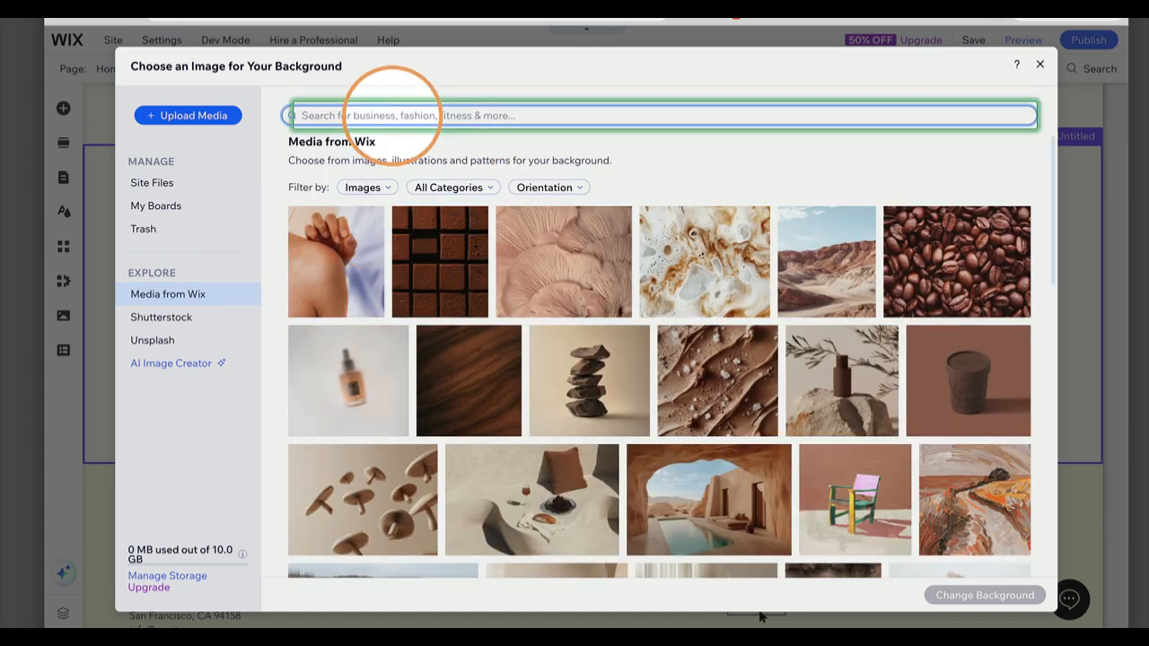
pyautogui.write('tacos')
pyautogui.press('Return')
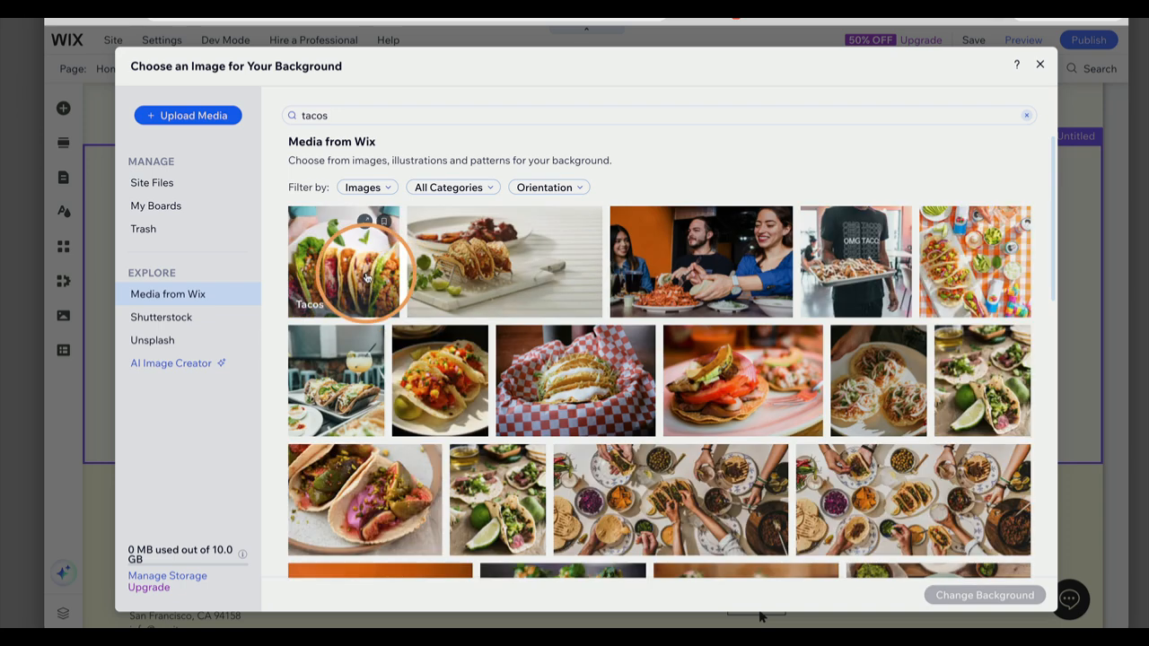
pyautogui.click(440, 273)
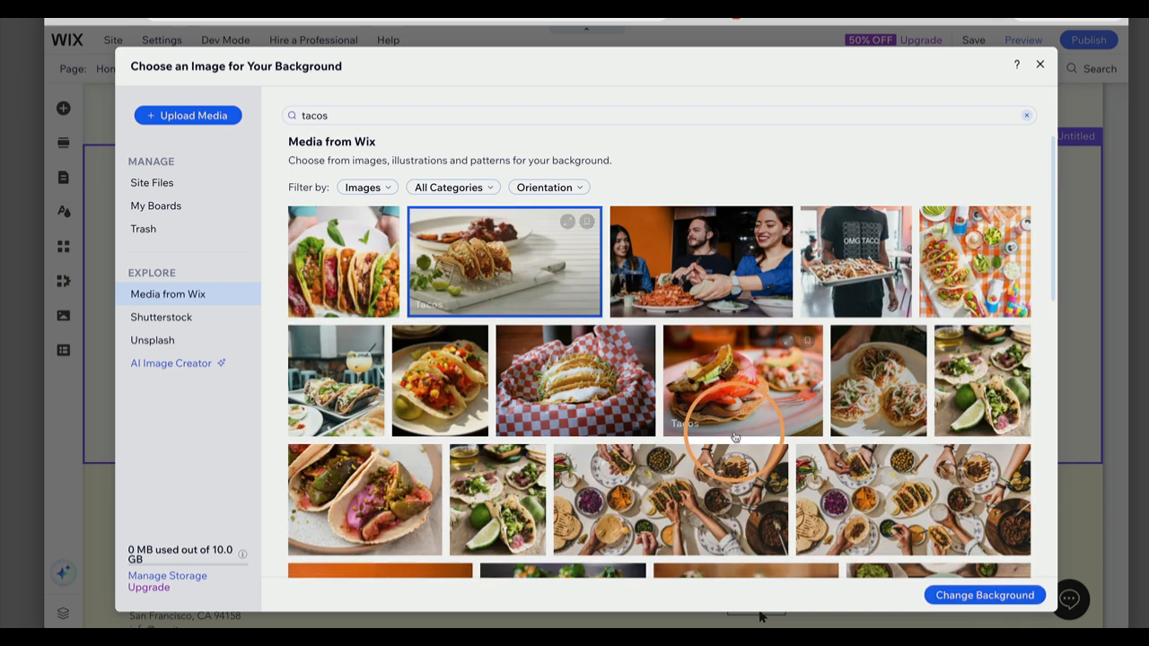
pyautogui.click(978, 595)
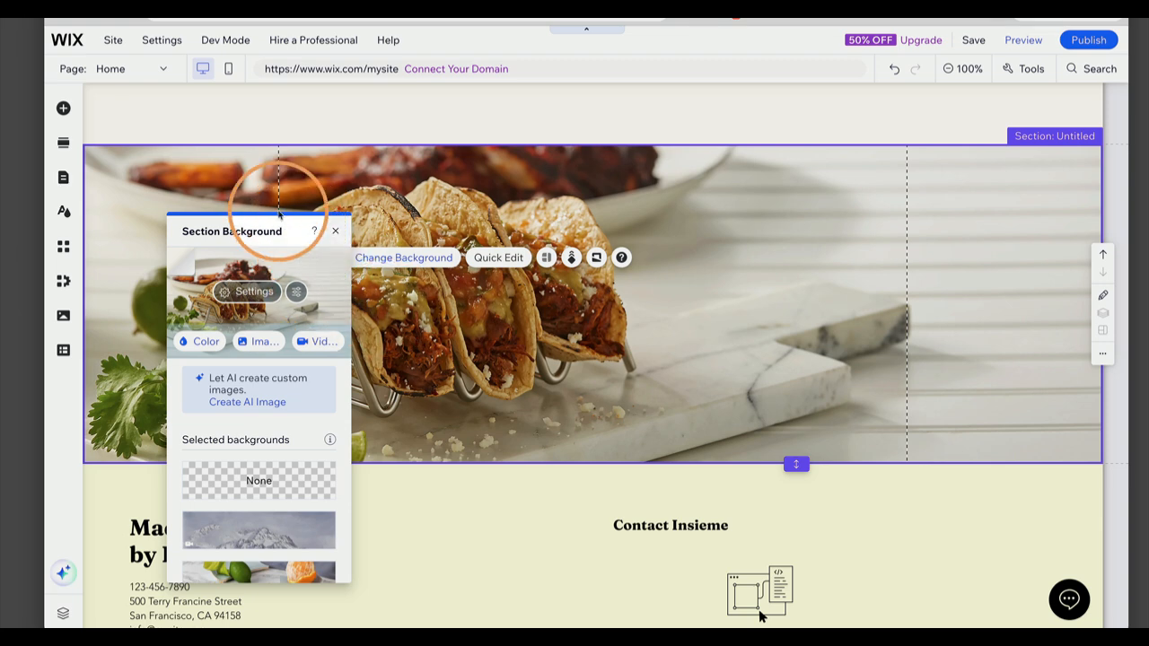
pyautogui.click(337, 232)
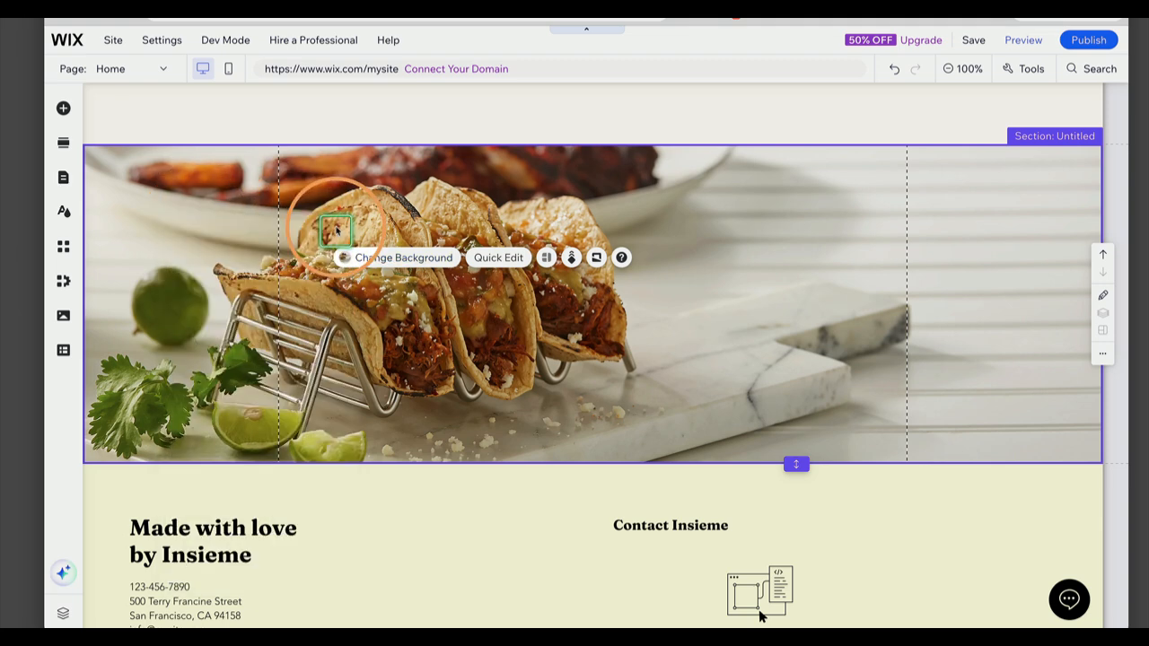
# - Add a Magazine Title text to the empty upper-right area of the taco section and change its wording to "Menu"
pyautogui.click(64, 109)
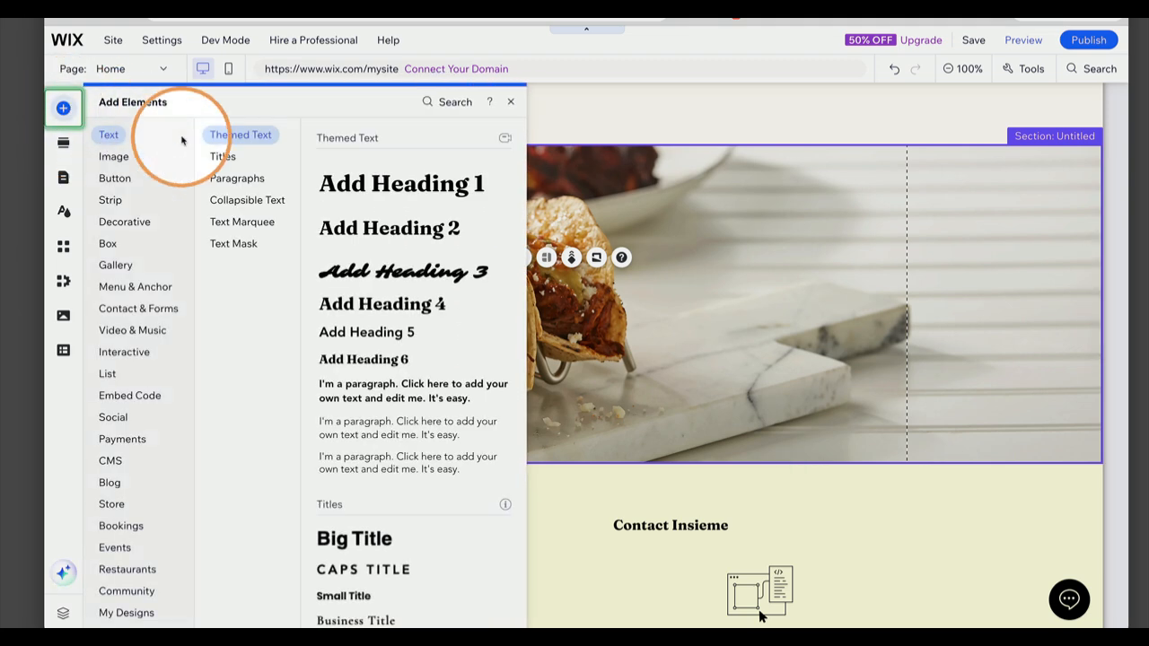
pyautogui.click(224, 157)
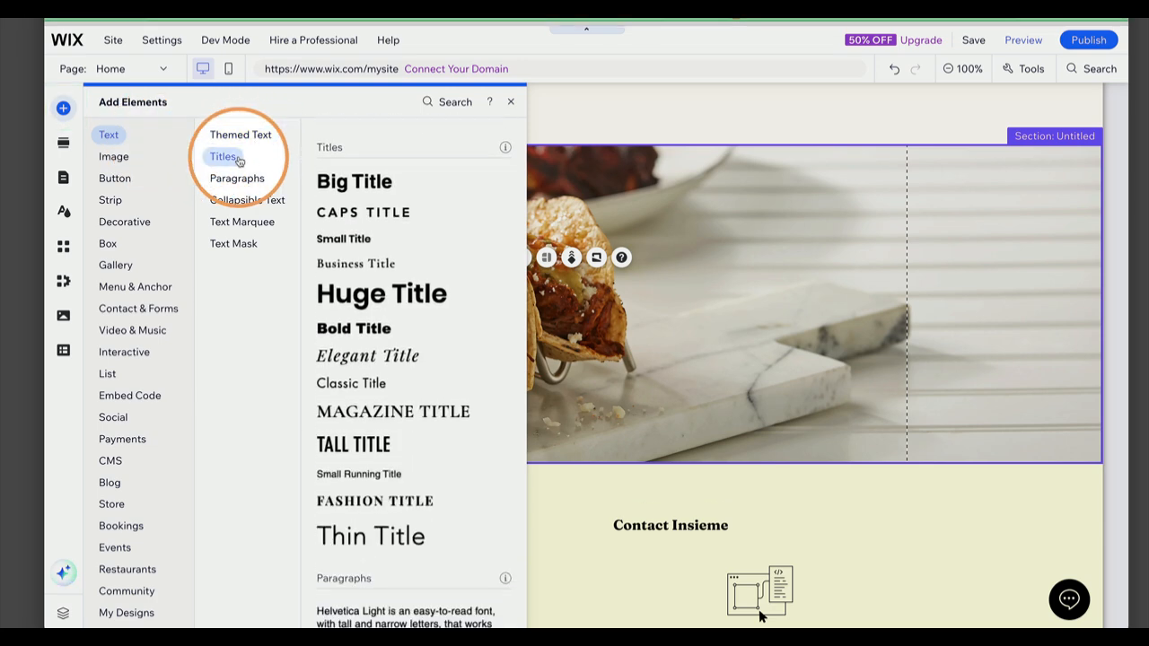
pyautogui.click(393, 402)
pyautogui.moveTo(631, 307); pyautogui.dragTo(881, 208)
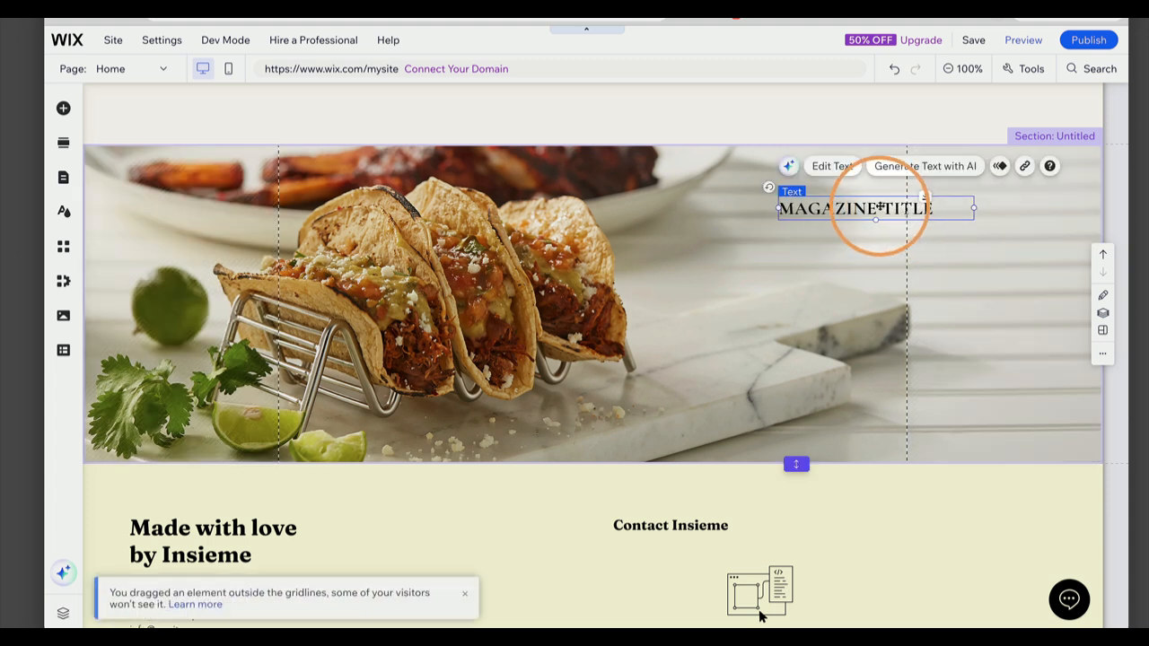
pyautogui.doubleClick(881, 208)
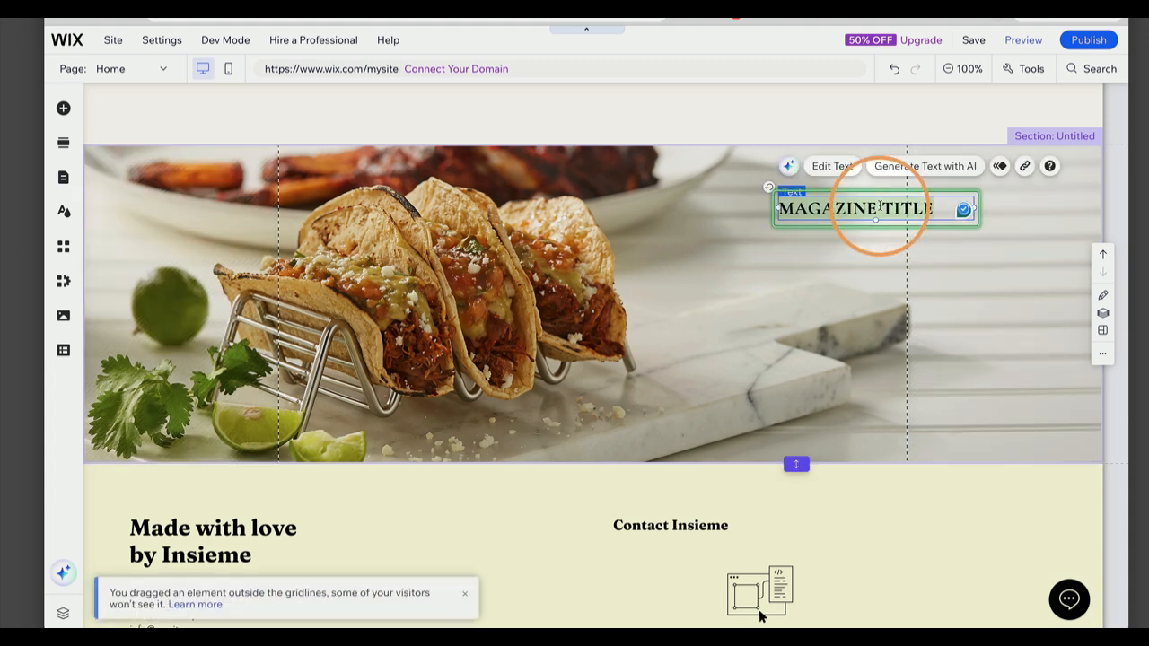
pyautogui.write('Menu')
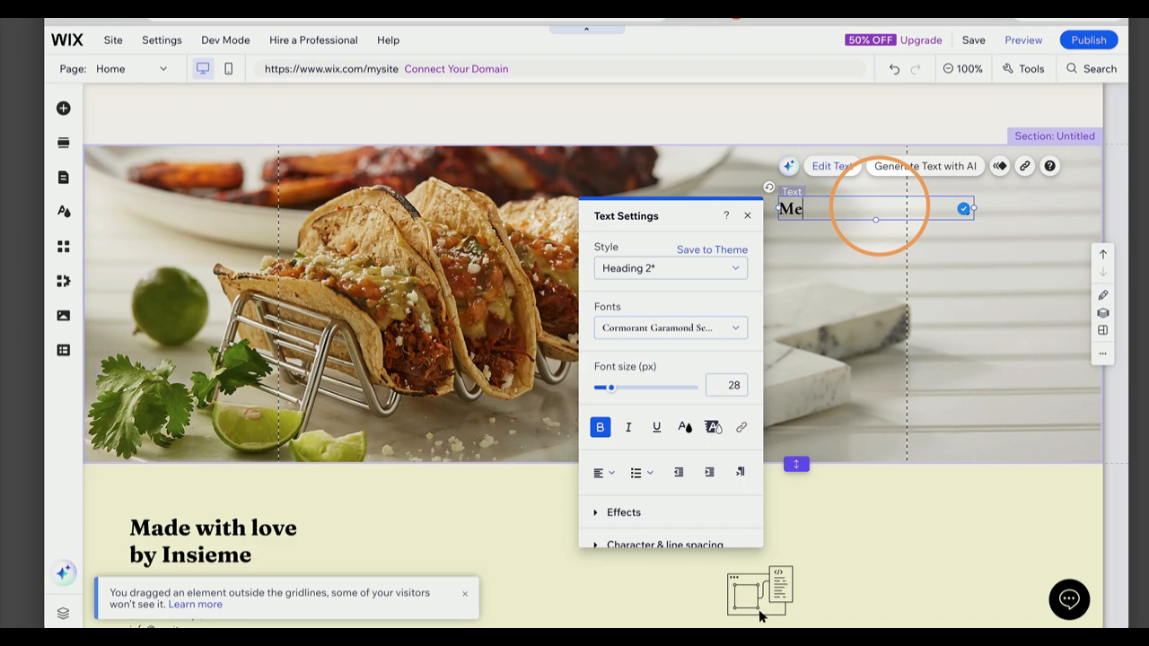
pyautogui.click(894, 375)
# - Extend the taco section downward to show more of the photo, and fit the MENU title's box inside the section's right gridline
pyautogui.moveTo(797, 464); pyautogui.dragTo(796, 621)
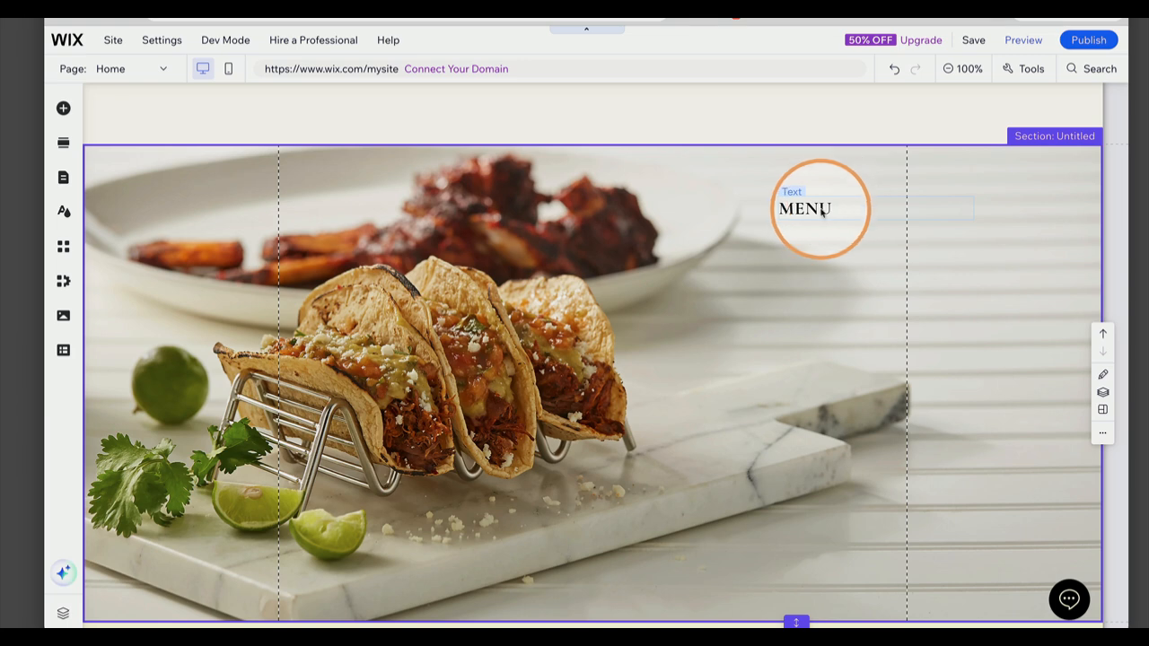
pyautogui.moveTo(835, 205); pyautogui.dragTo(853, 186)
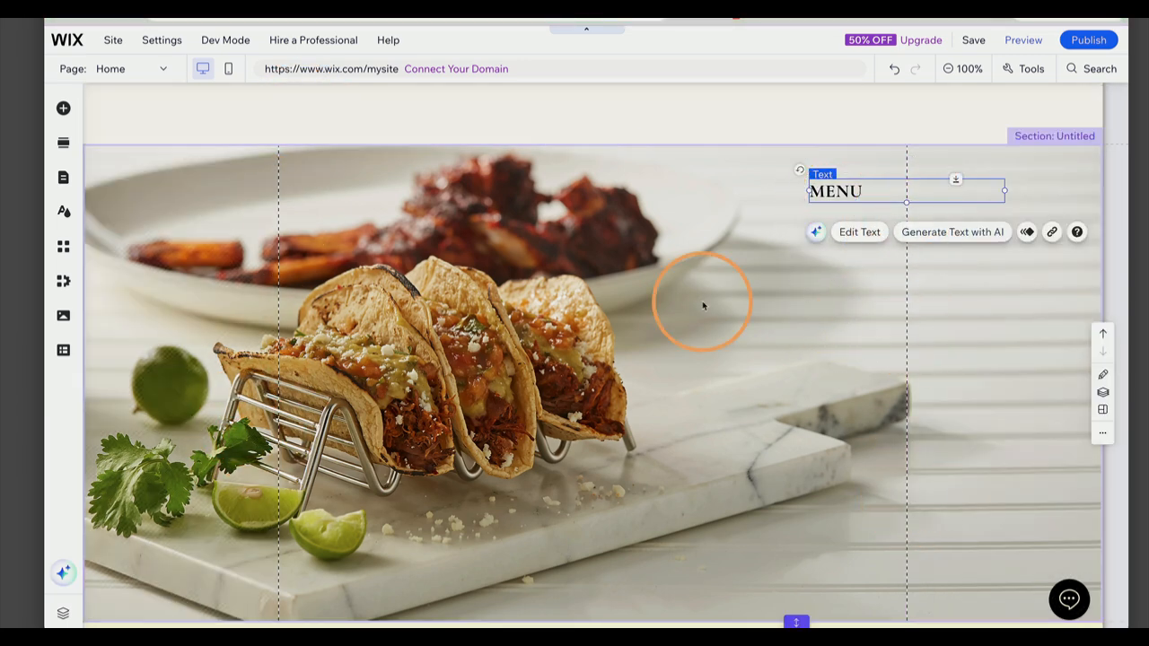
pyautogui.moveTo(820, 192)
pyautogui.mouseDown()
pyautogui.moveTo(936, 190)
pyautogui.moveTo(744, 190)
pyautogui.mouseUp()
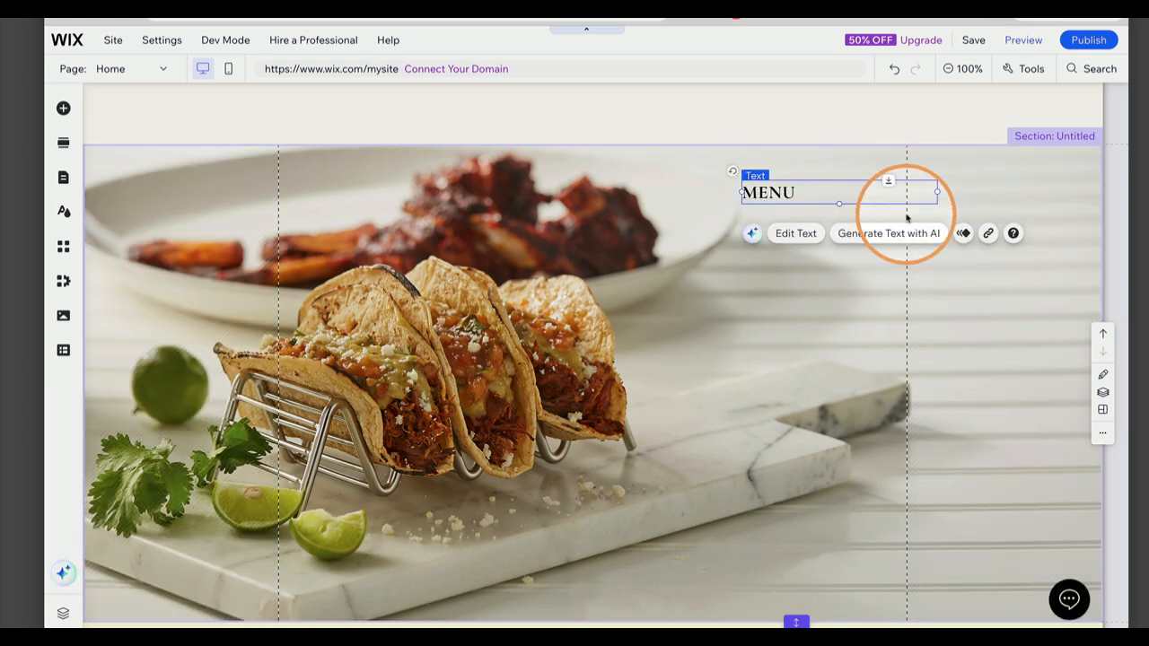
pyautogui.moveTo(937, 192); pyautogui.dragTo(903, 180)
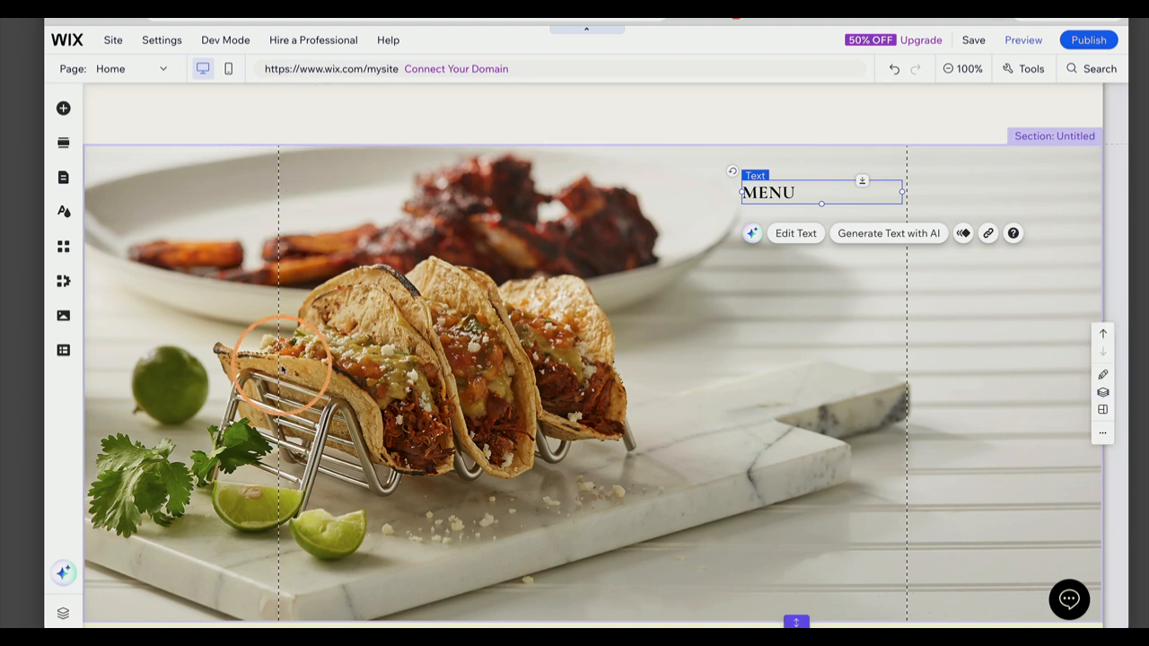
pyautogui.click(665, 325)
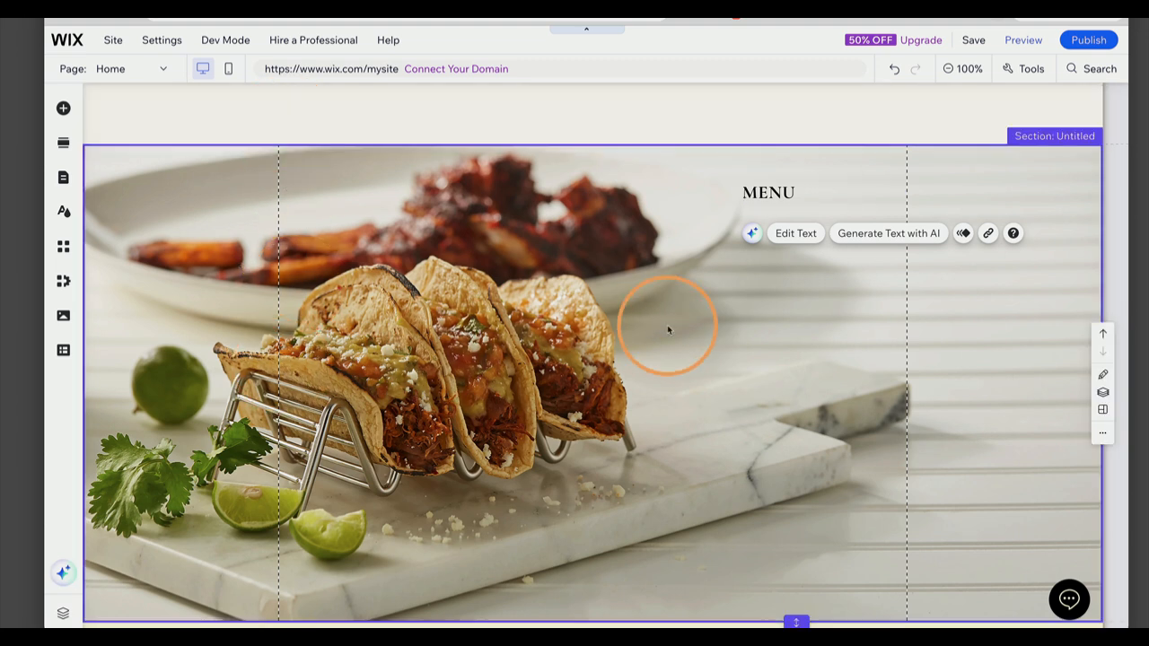
# - Shorten the empty section between the header and the taco section to roughly half its height
pyautogui.click(957, 206)
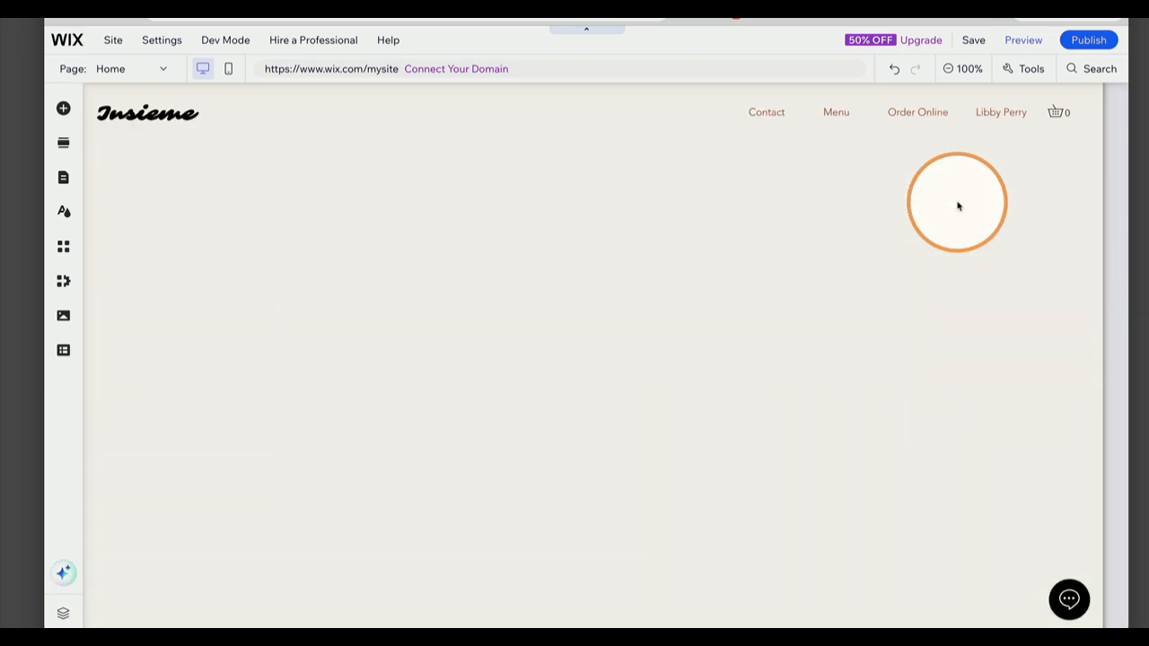
pyautogui.scroll(-5, 958, 206)
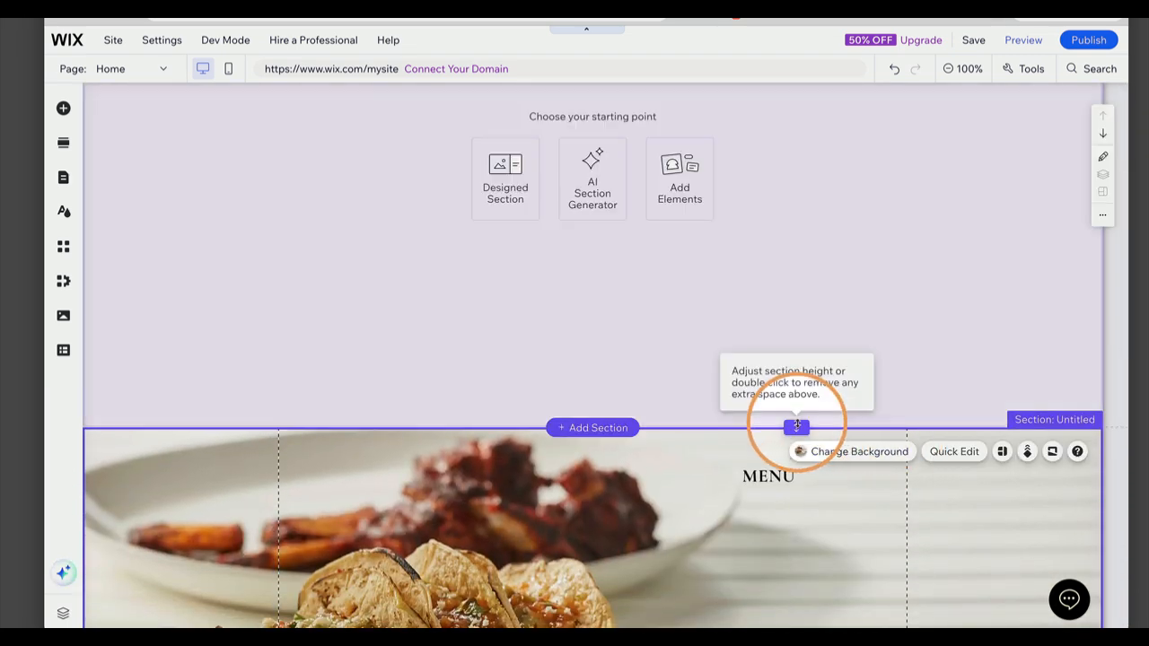
pyautogui.moveTo(797, 424); pyautogui.dragTo(790, 77)
pyautogui.scroll(3, 867, 216)
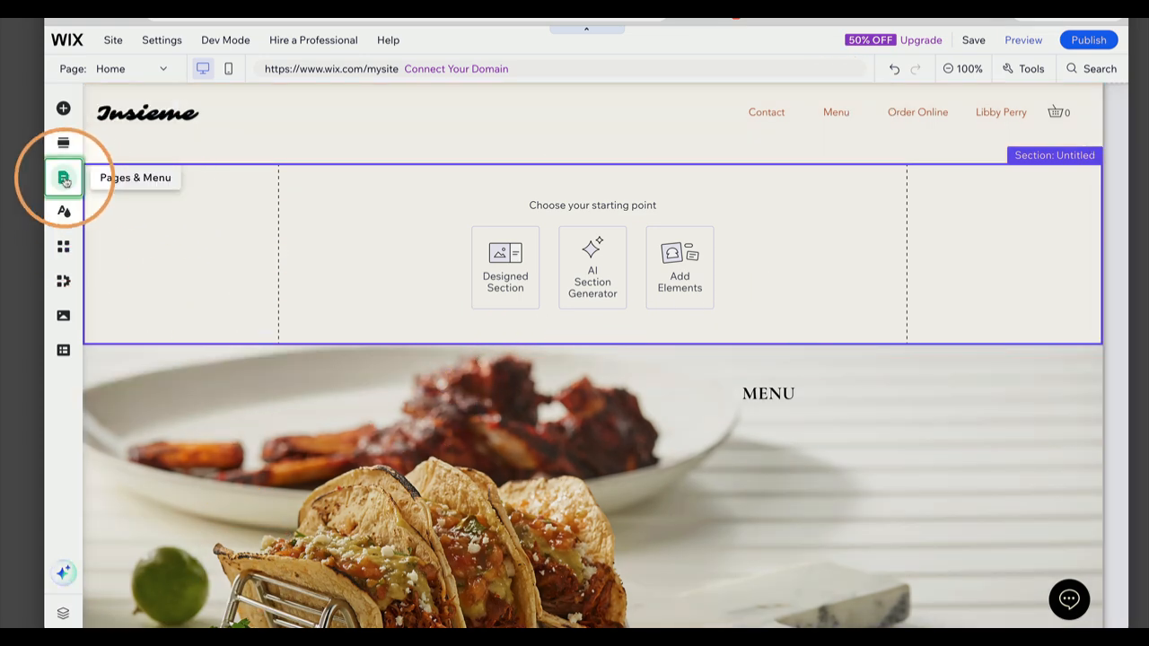
# - Add an anchor item to the site menu, linked to a new anchor on the Home page
pyautogui.click(64, 180)
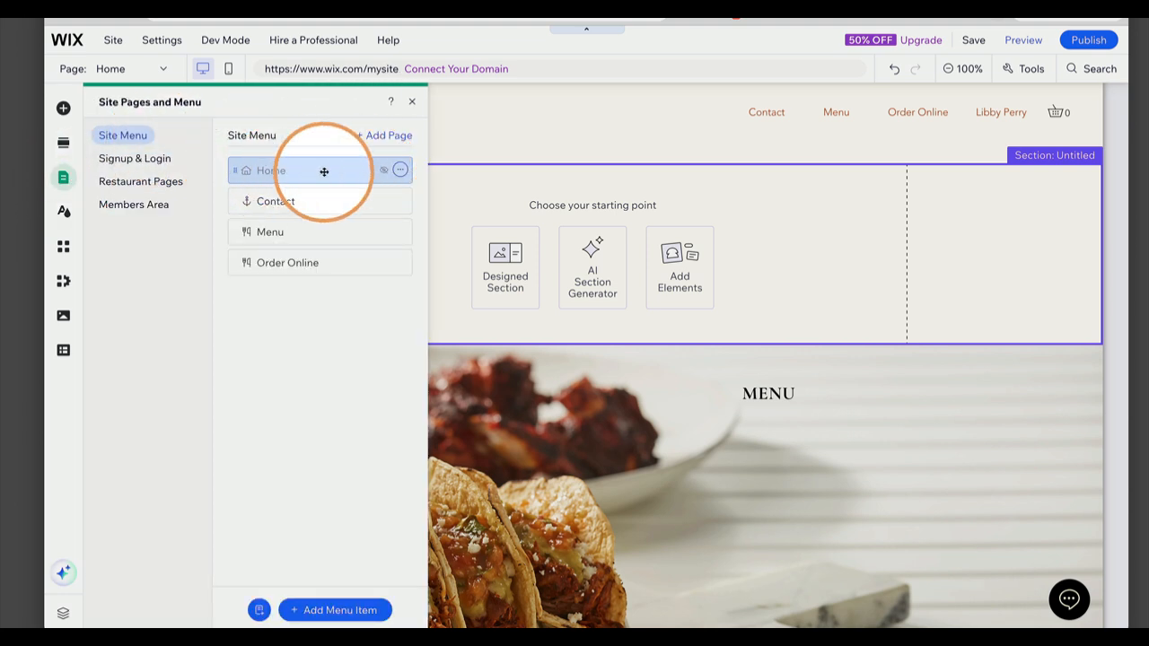
pyautogui.click(357, 610)
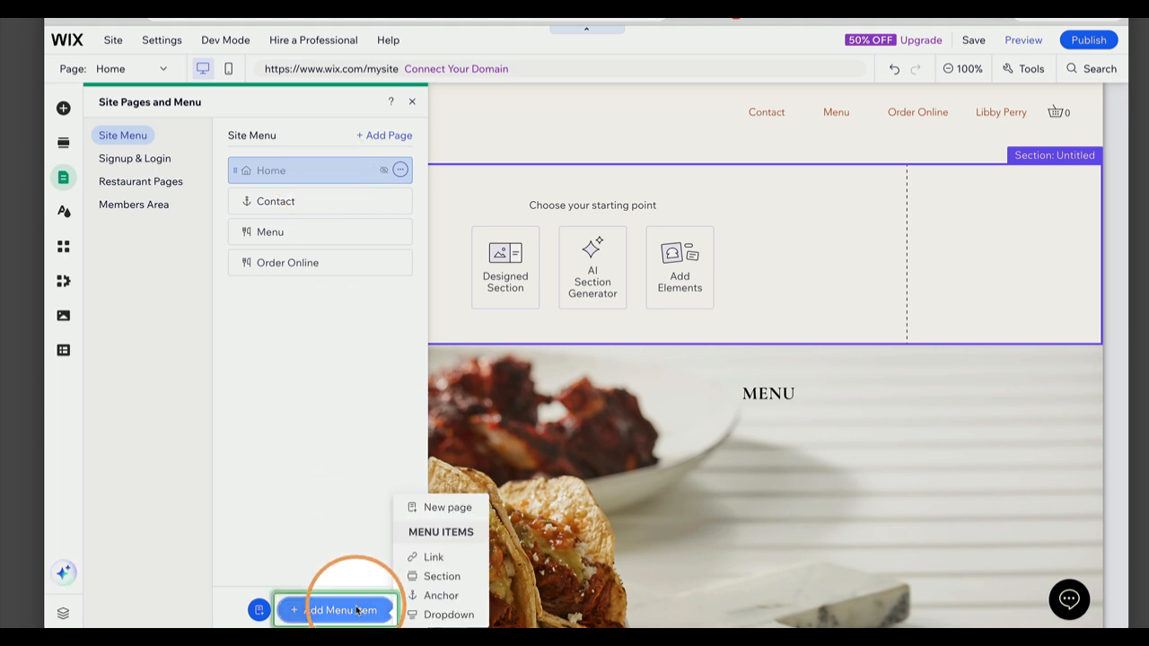
pyautogui.click(425, 596)
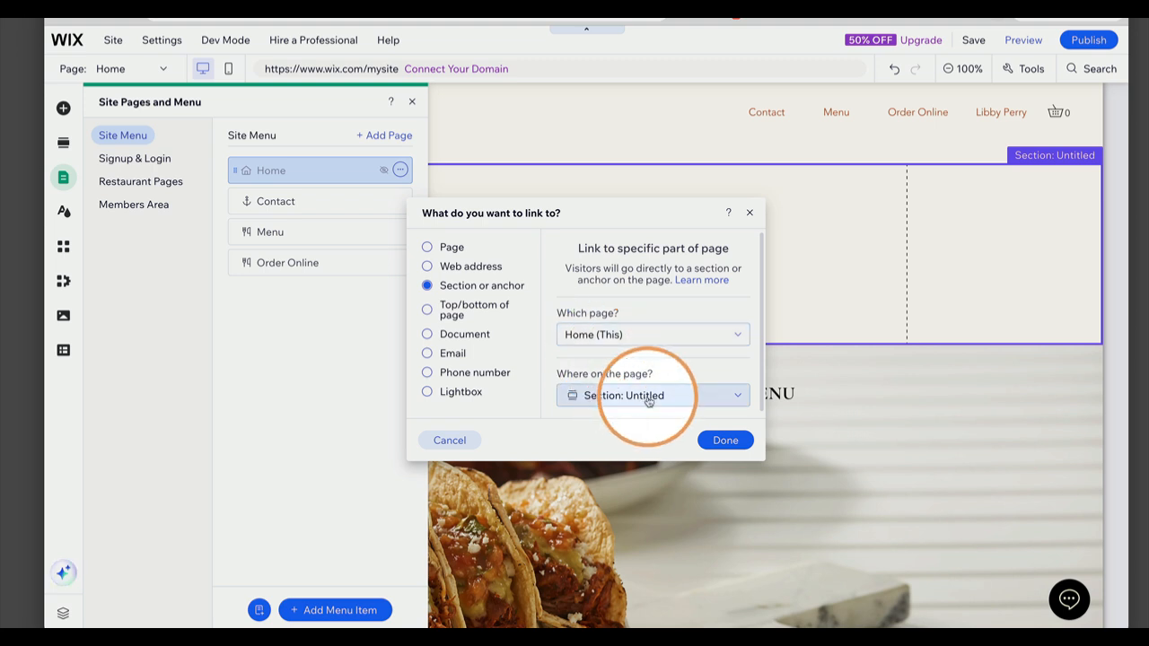
pyautogui.click(738, 396)
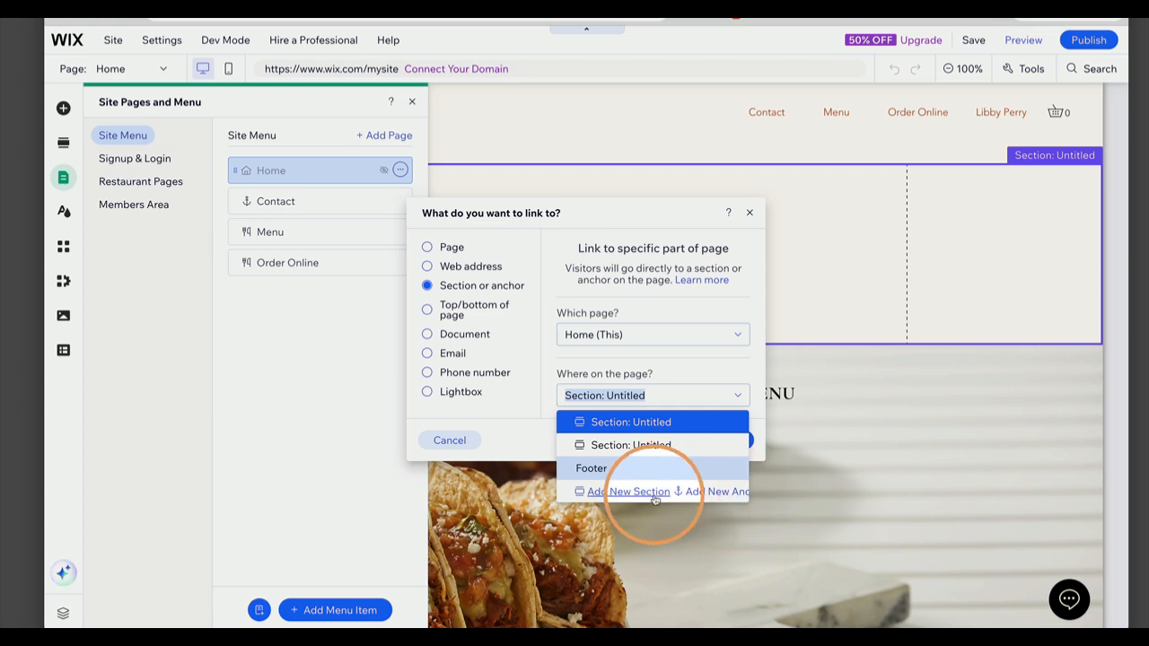
pyautogui.click(711, 492)
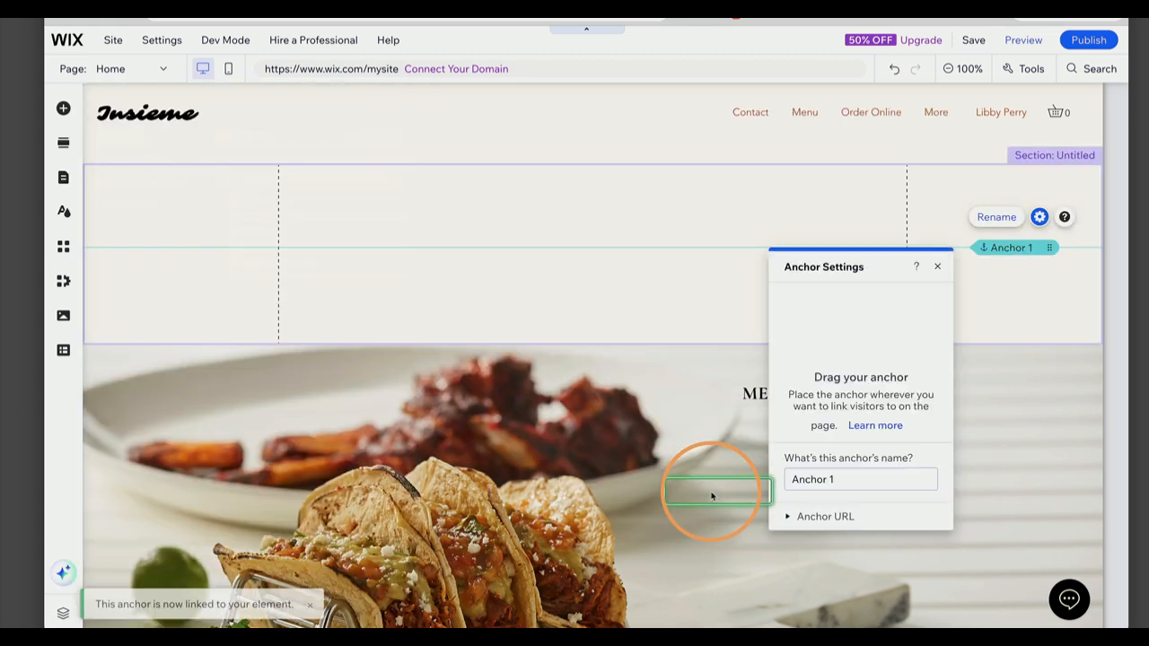
# - Rename the new anchor "MENU 2" and move it to the top edge of the taco section
pyautogui.click(825, 479)
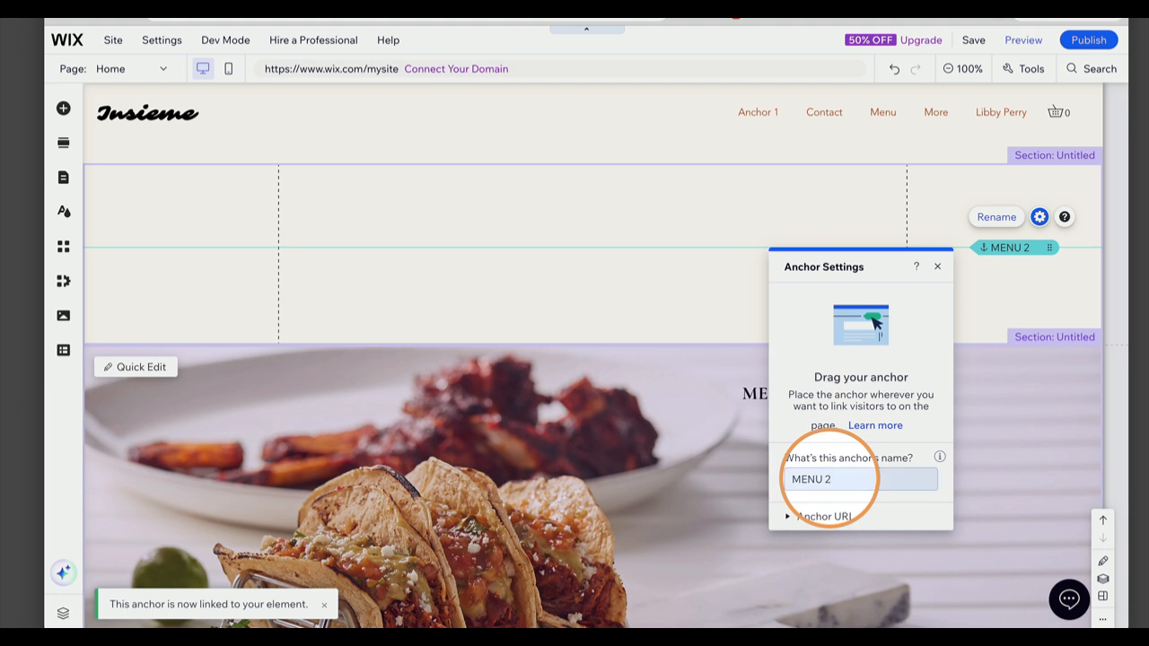
pyautogui.click(835, 480)
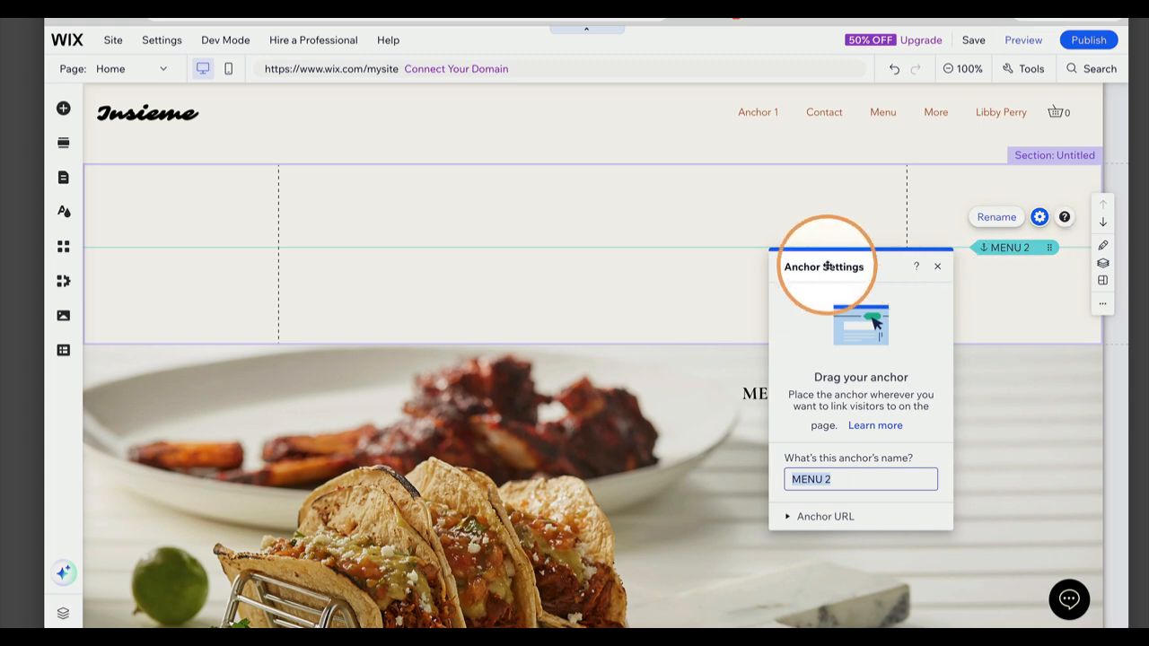
pyautogui.moveTo(1006, 246); pyautogui.dragTo(999, 343)
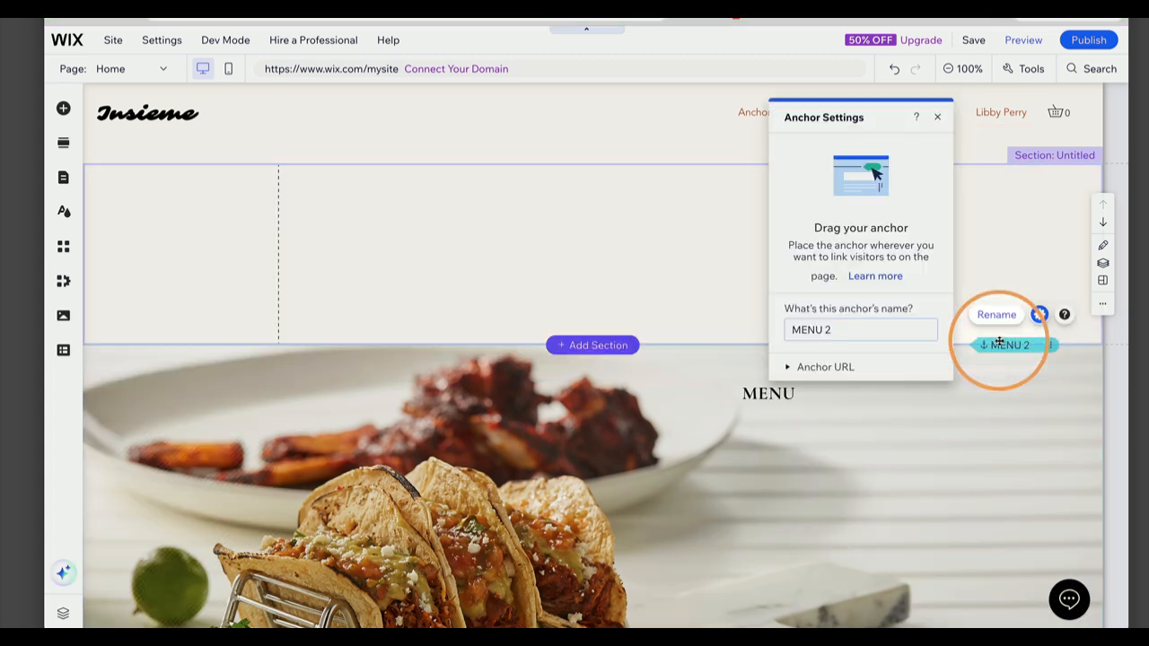
pyautogui.click(938, 117)
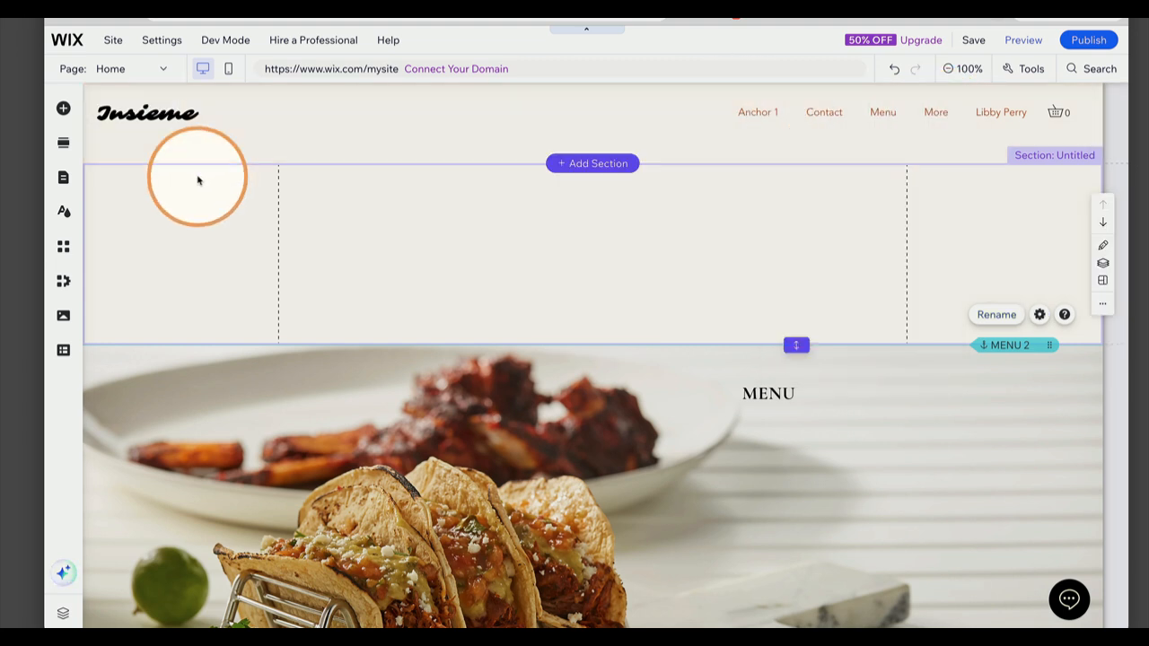
# - Rename the Anchor 1 item in the site menu to "MENU 2"
pyautogui.click(63, 177)
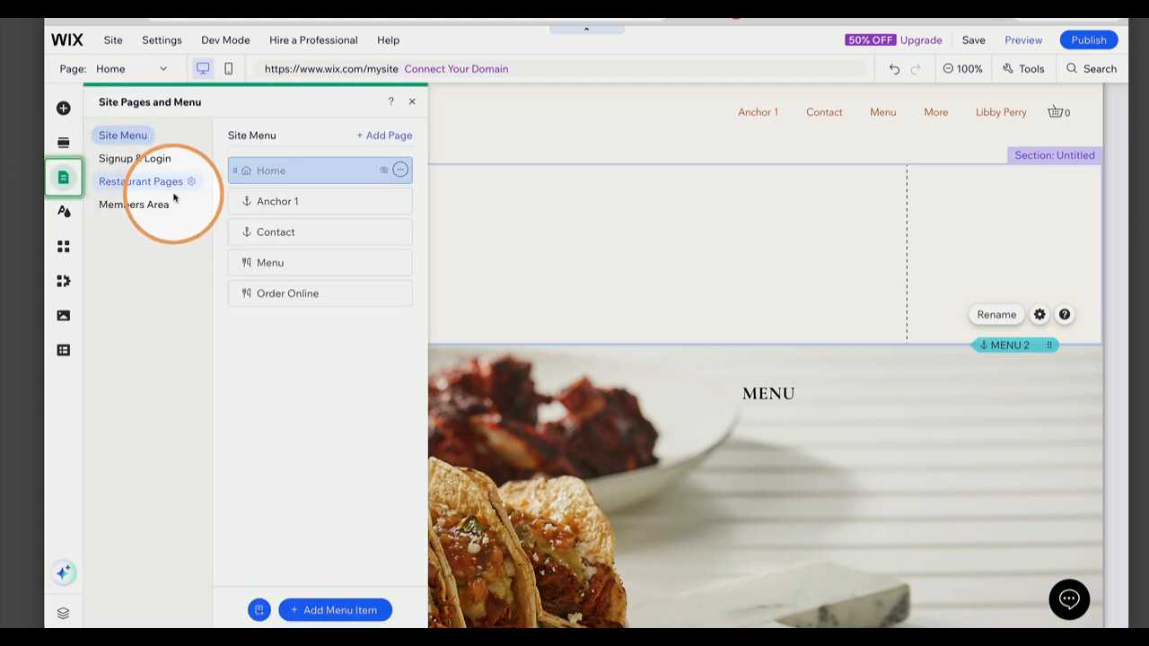
pyautogui.click(400, 201)
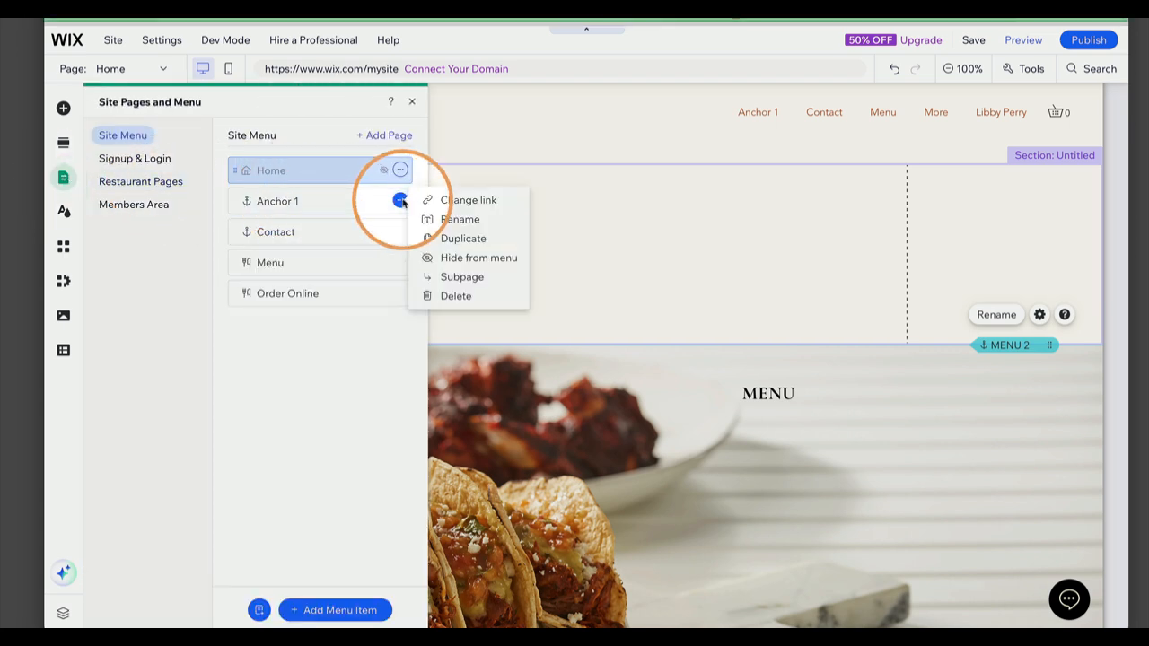
pyautogui.click(455, 219)
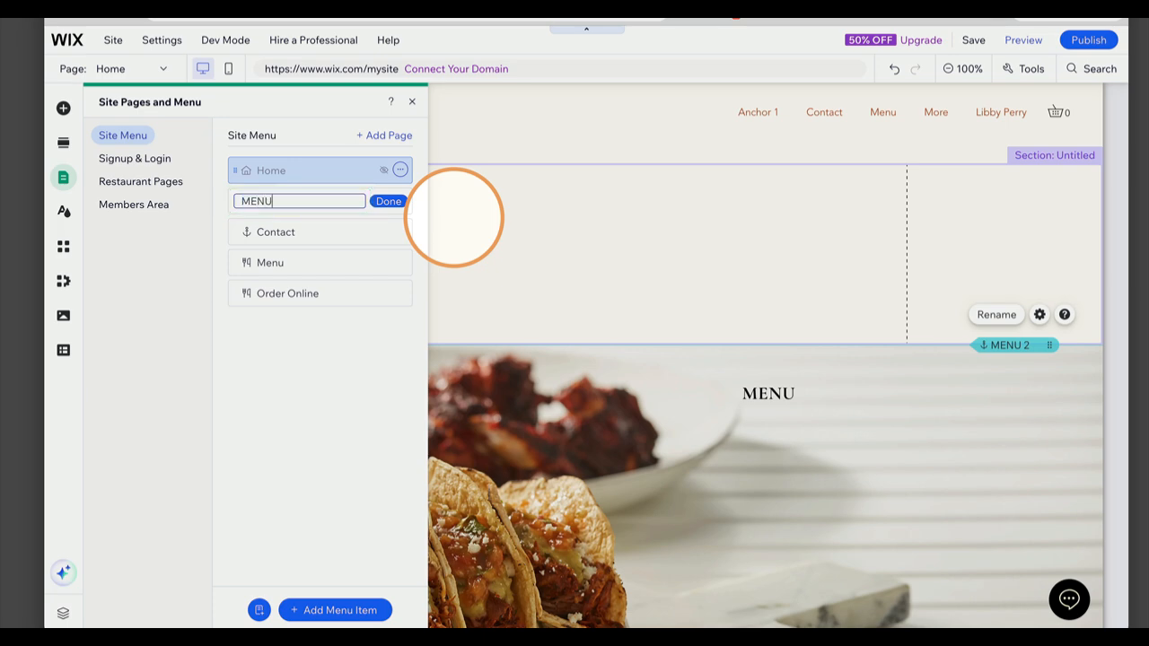
pyautogui.click(389, 201)
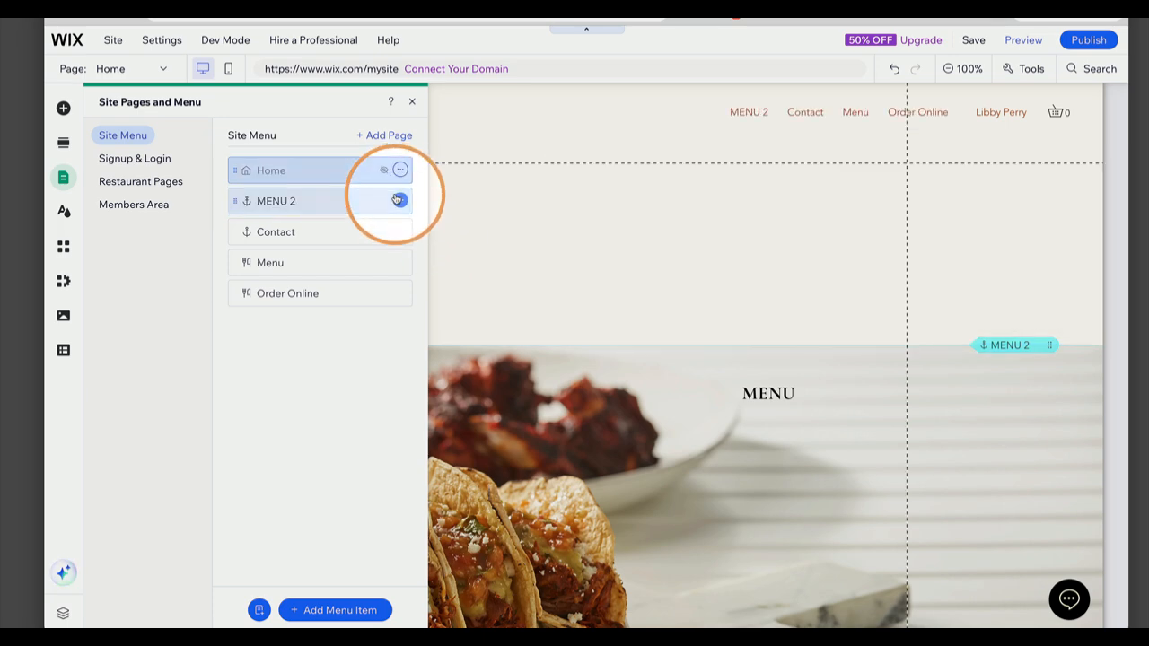
pyautogui.scroll(3, 764, 234)
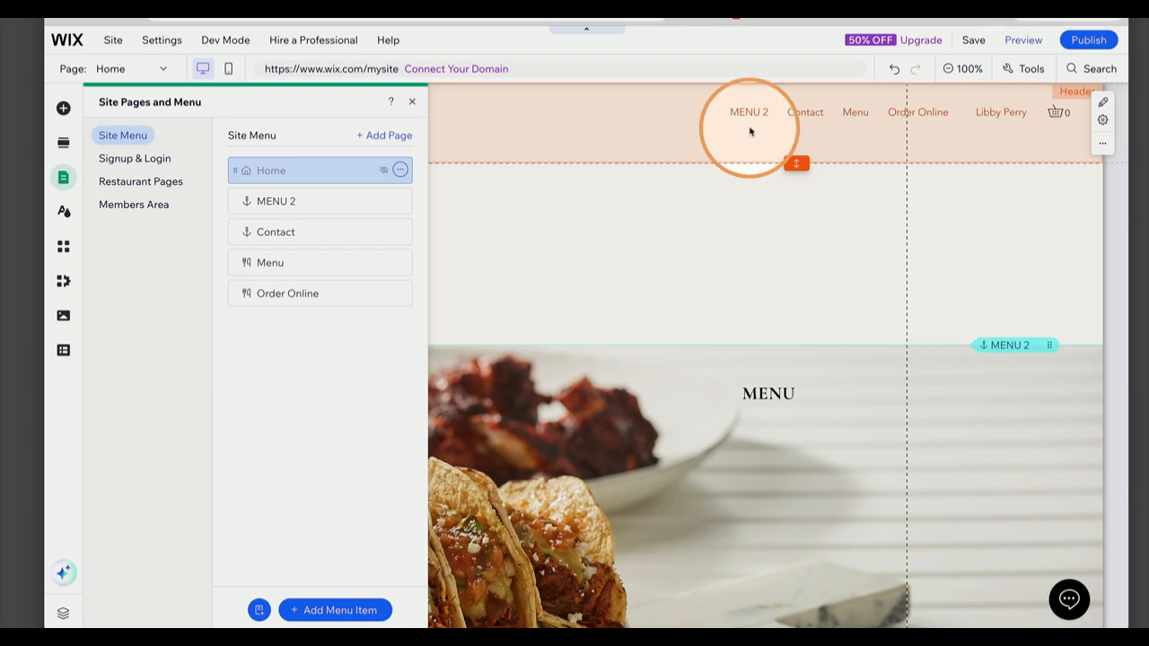
# - Review the Home page layout from the header through the taco section down to the contact footer
pyautogui.scroll(-5, 733, 244)
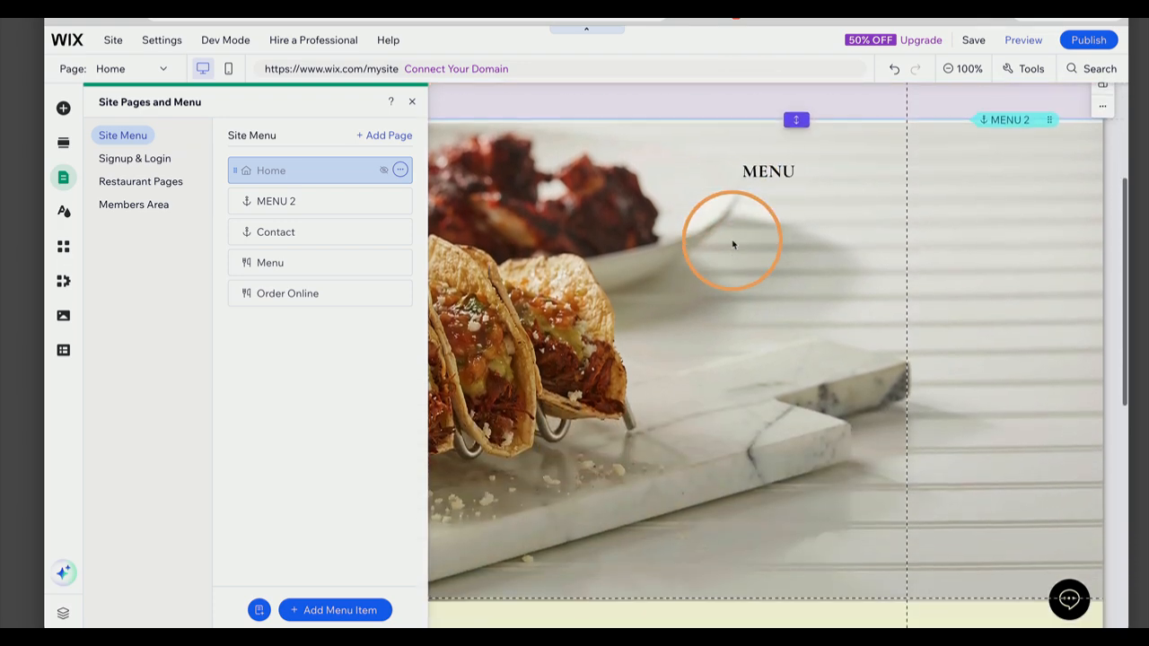
pyautogui.scroll(-3, 734, 243)
pyautogui.scroll(1, 733, 243)
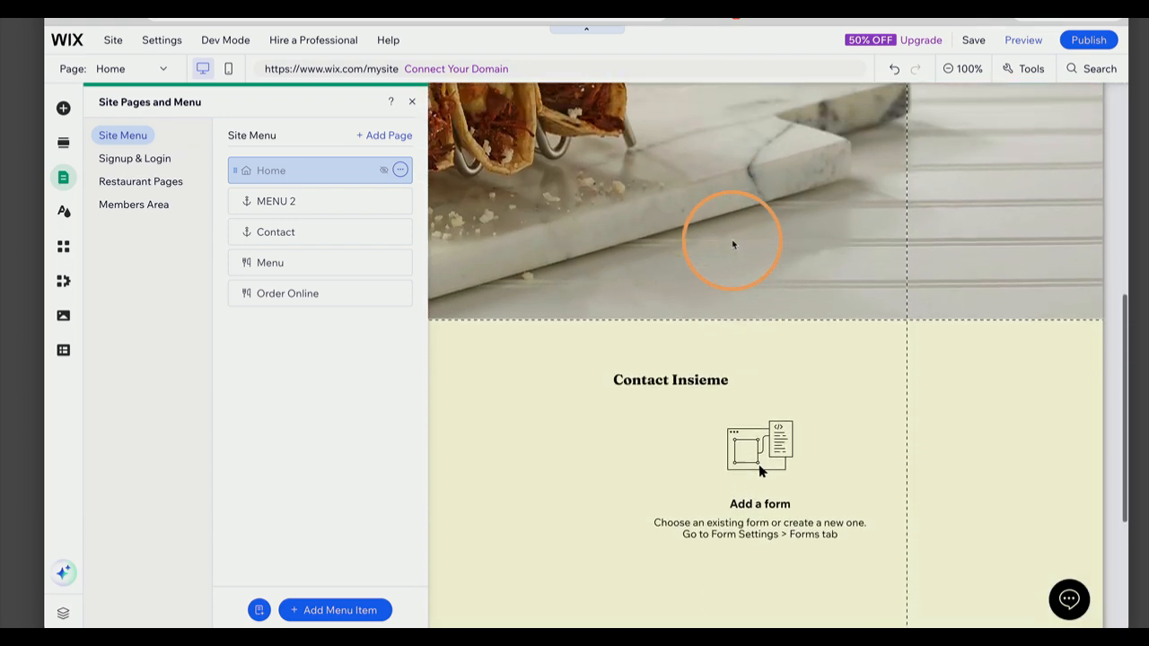
pyautogui.scroll(-1, 734, 243)
pyautogui.scroll(-2, 733, 244)
pyautogui.scroll(6, 733, 243)
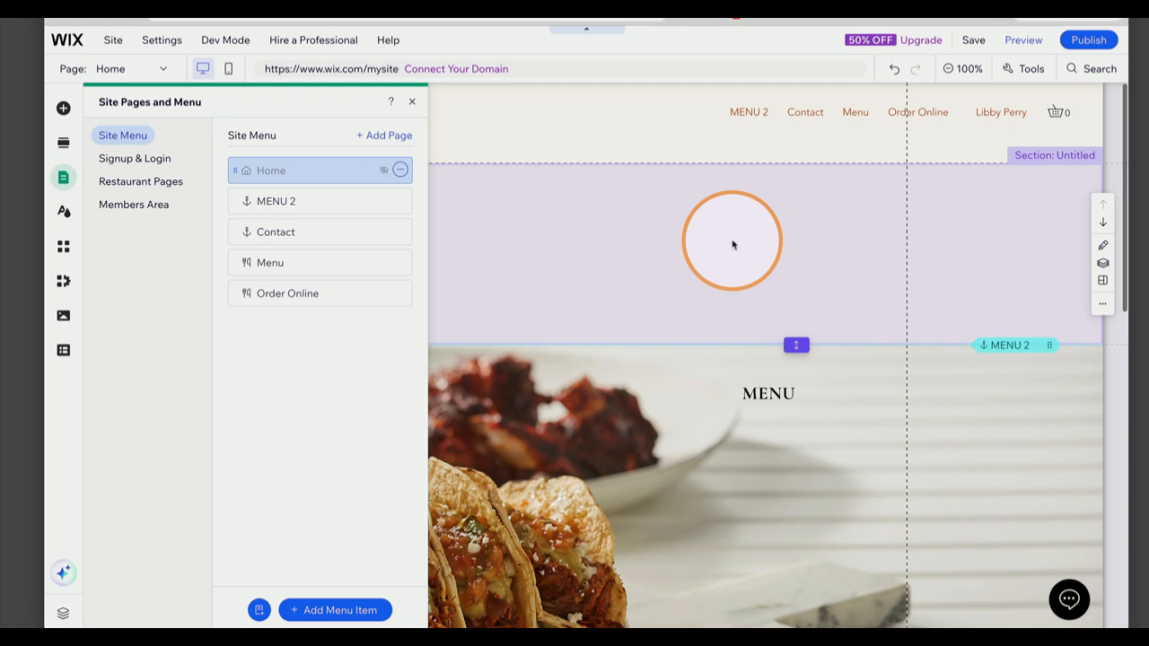
pyautogui.scroll(-6, 733, 244)
pyautogui.scroll(-2, 733, 243)
pyautogui.scroll(8, 733, 244)
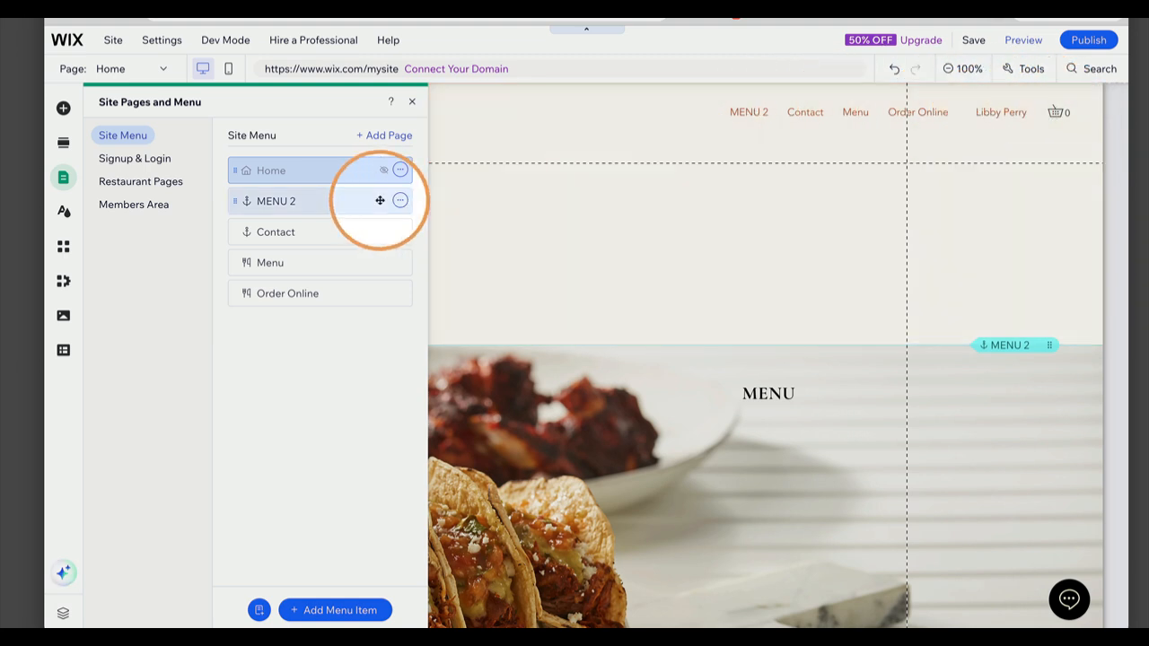
# - Add a new page from the Minimalist template in the About category, keeping the page name About
pyautogui.click(390, 135)
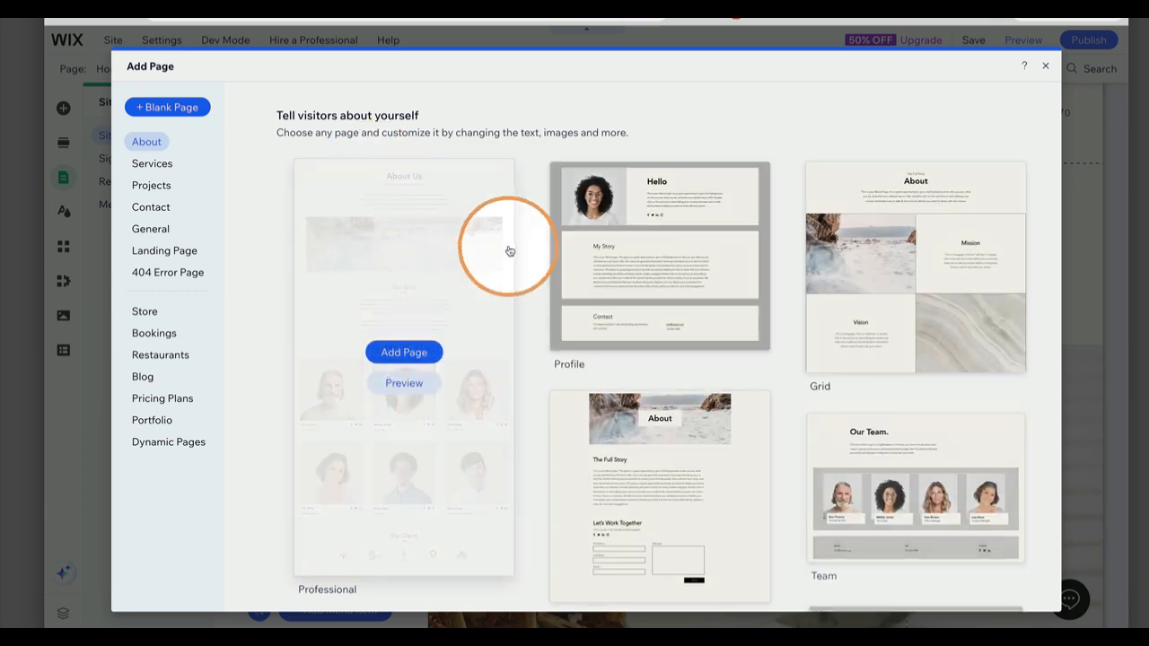
pyautogui.scroll(-5, 494, 458)
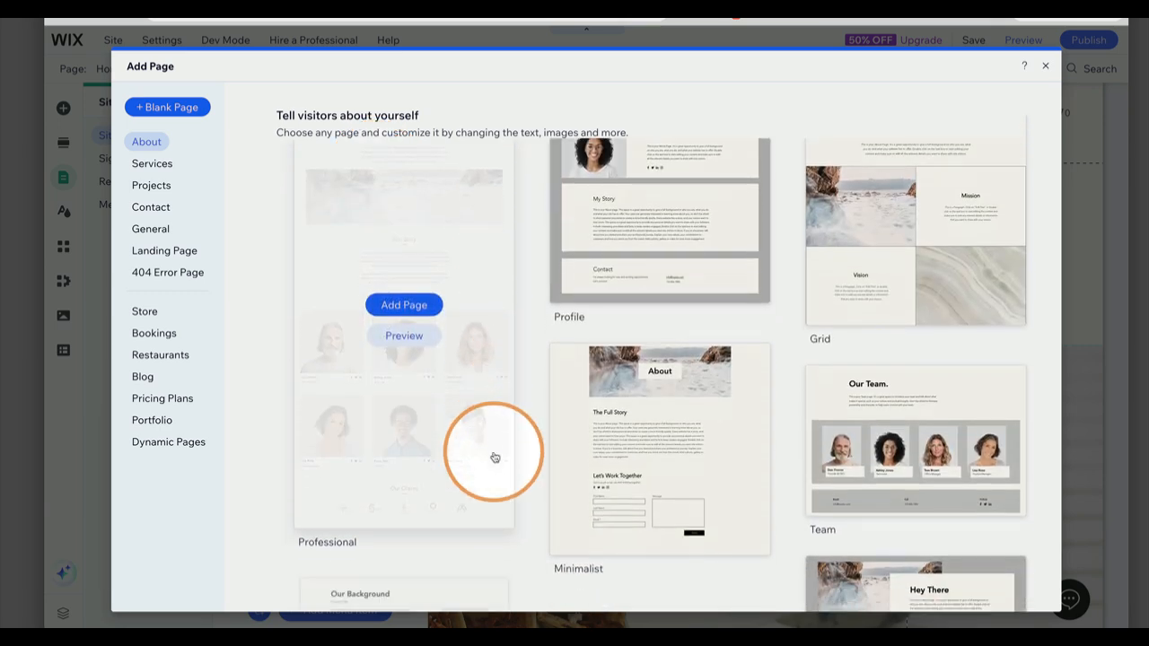
pyautogui.scroll(-5, 494, 457)
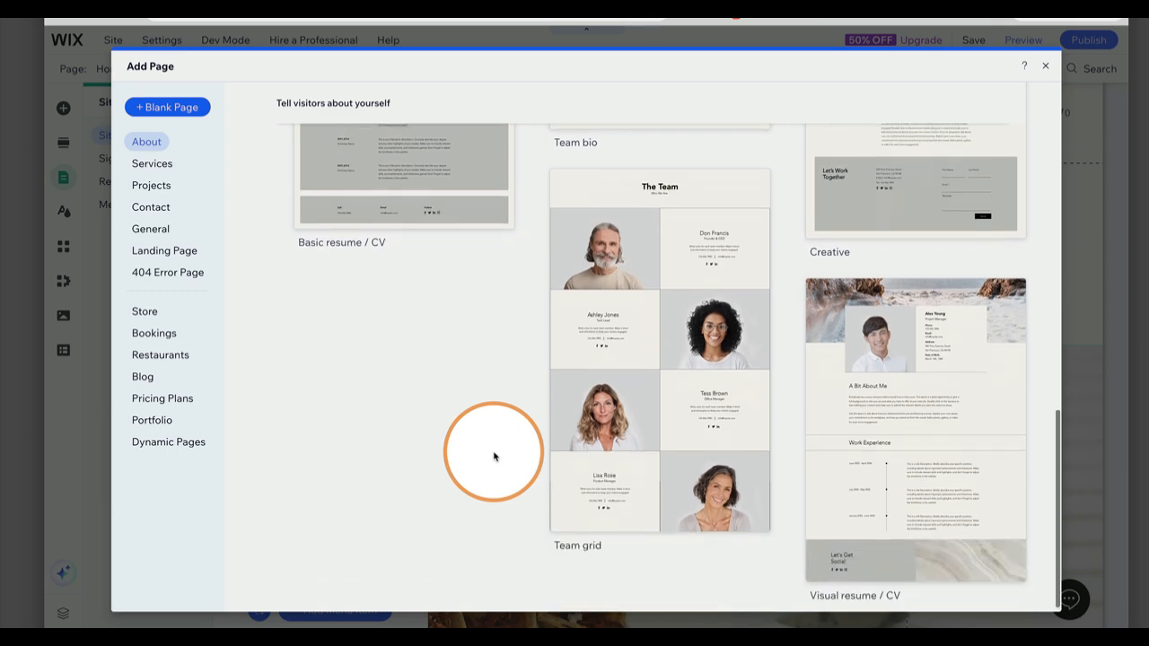
pyautogui.scroll(5, 494, 457)
pyautogui.scroll(5, 494, 458)
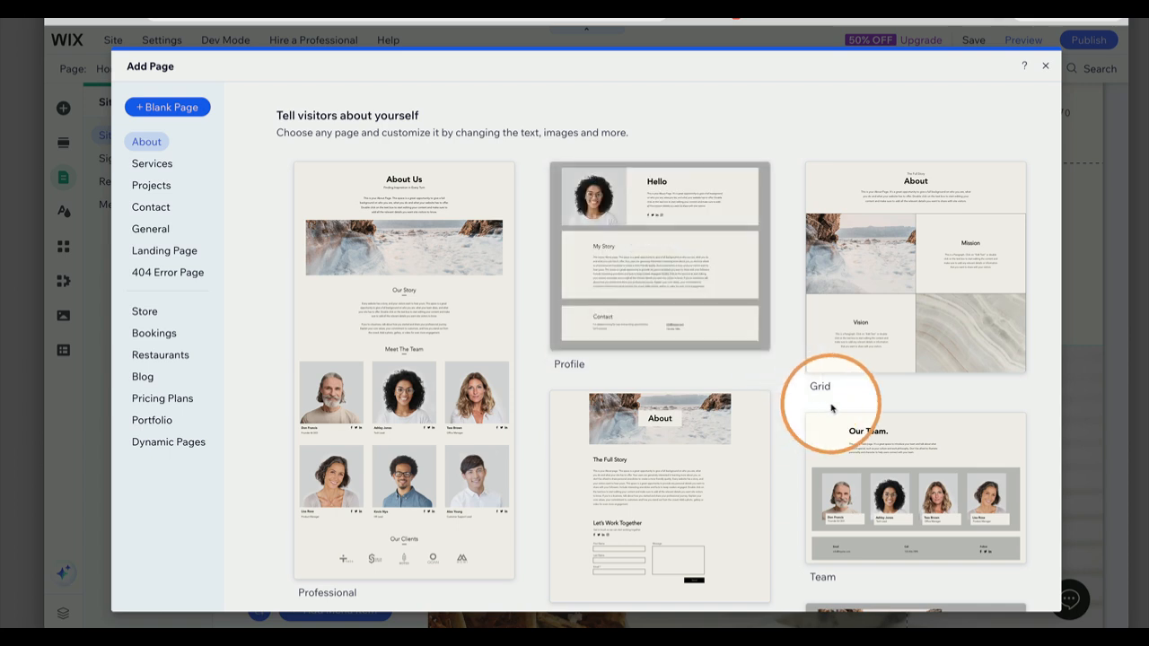
pyautogui.moveTo(705, 431)
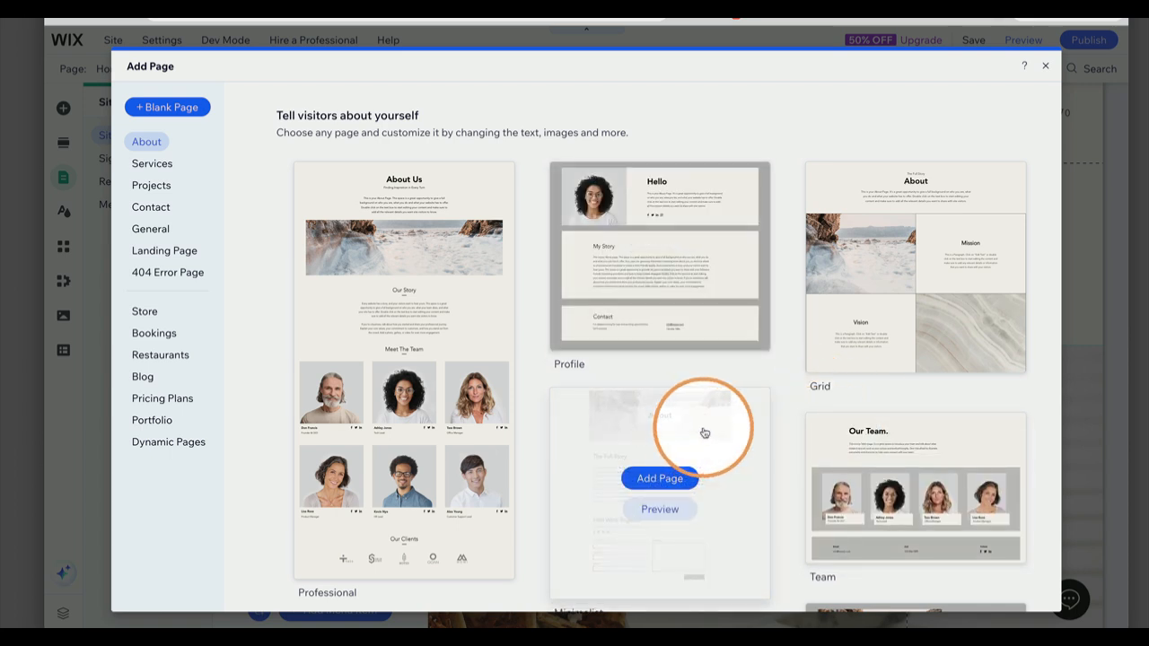
pyautogui.click(677, 480)
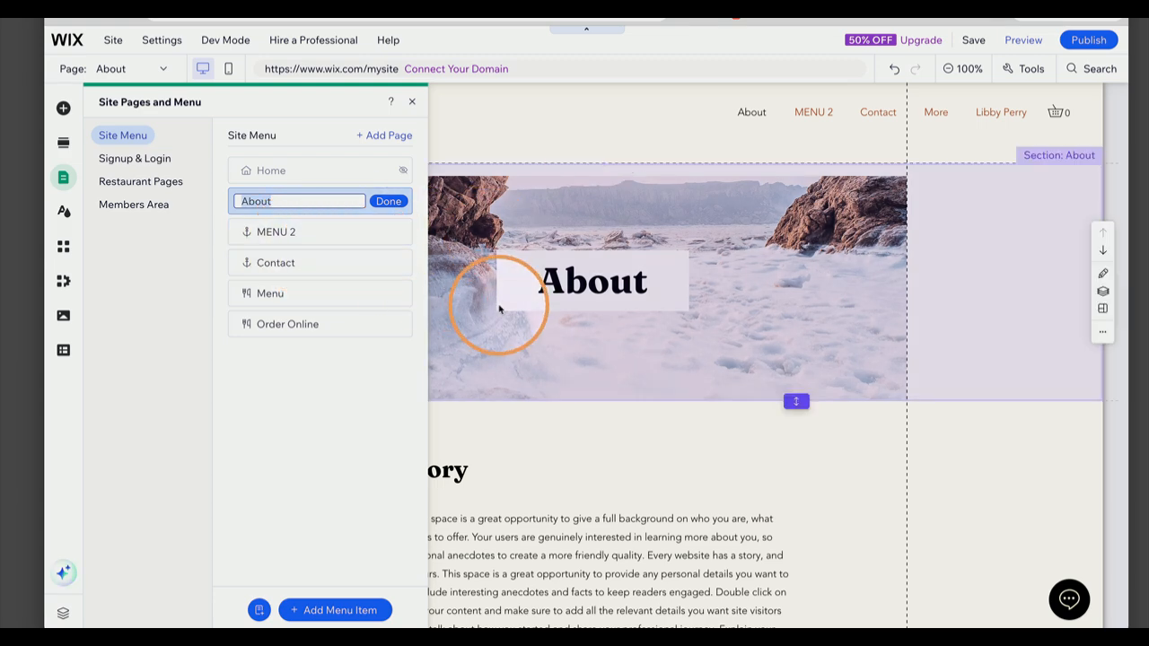
pyautogui.click(413, 103)
# - Examine the new About page's banner, The Full Story text and Let's Work Together contact form
pyautogui.scroll(-2, 539, 316)
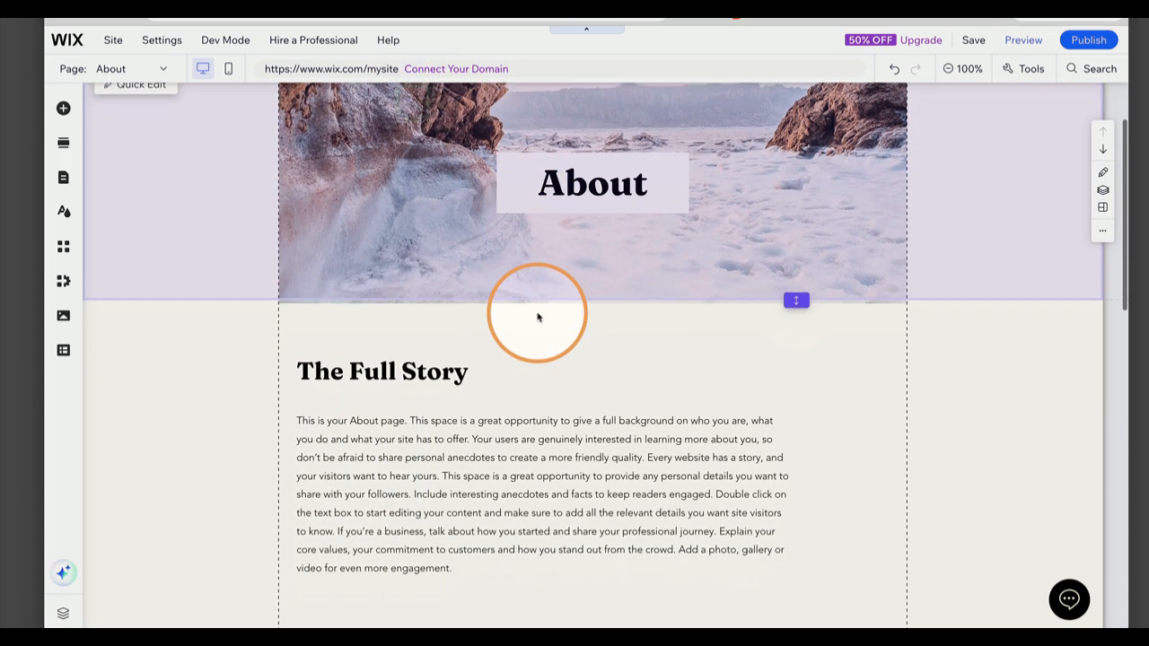
pyautogui.scroll(-6, 538, 317)
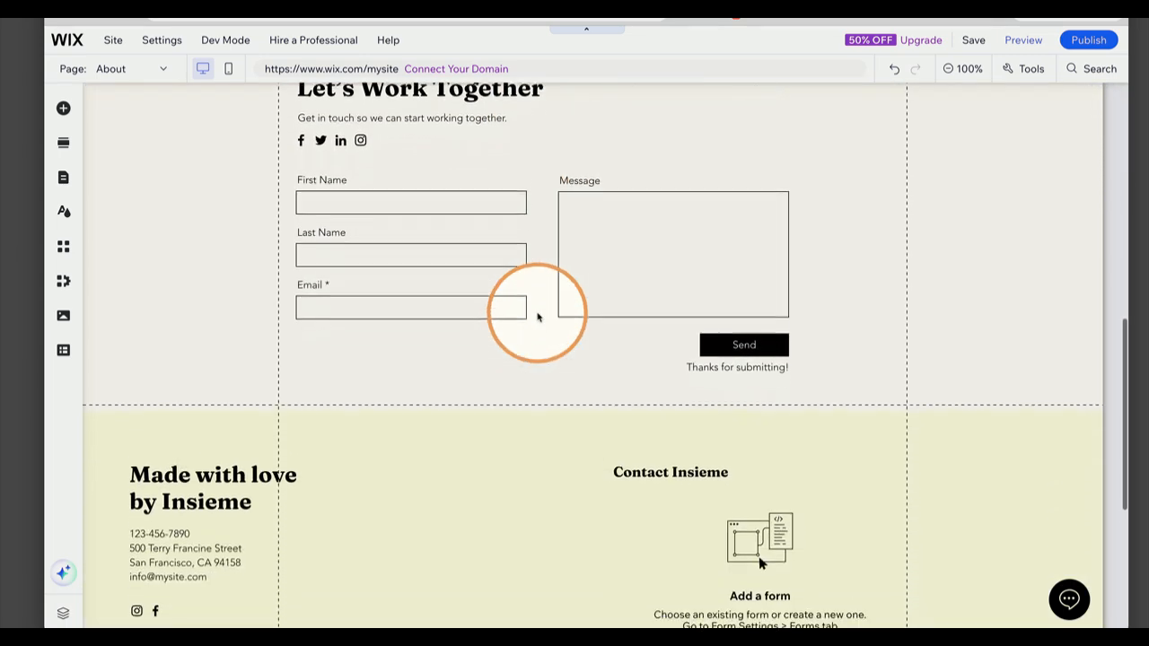
pyautogui.scroll(3, 538, 318)
pyautogui.scroll(-2, 538, 318)
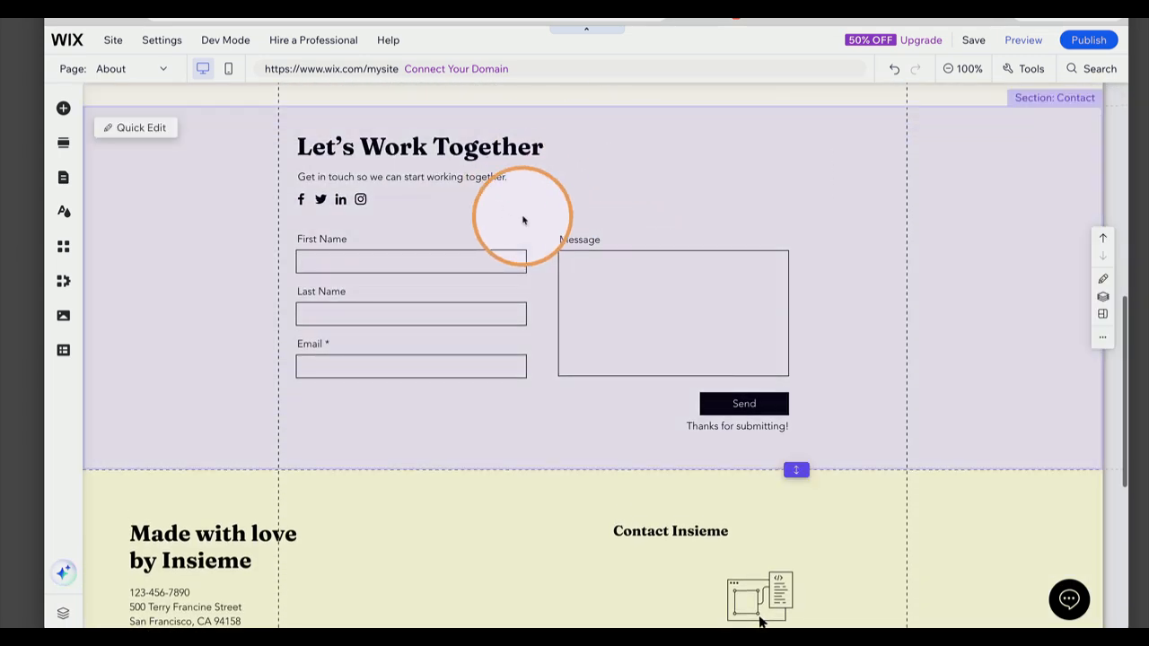
pyautogui.scroll(10, 565, 170)
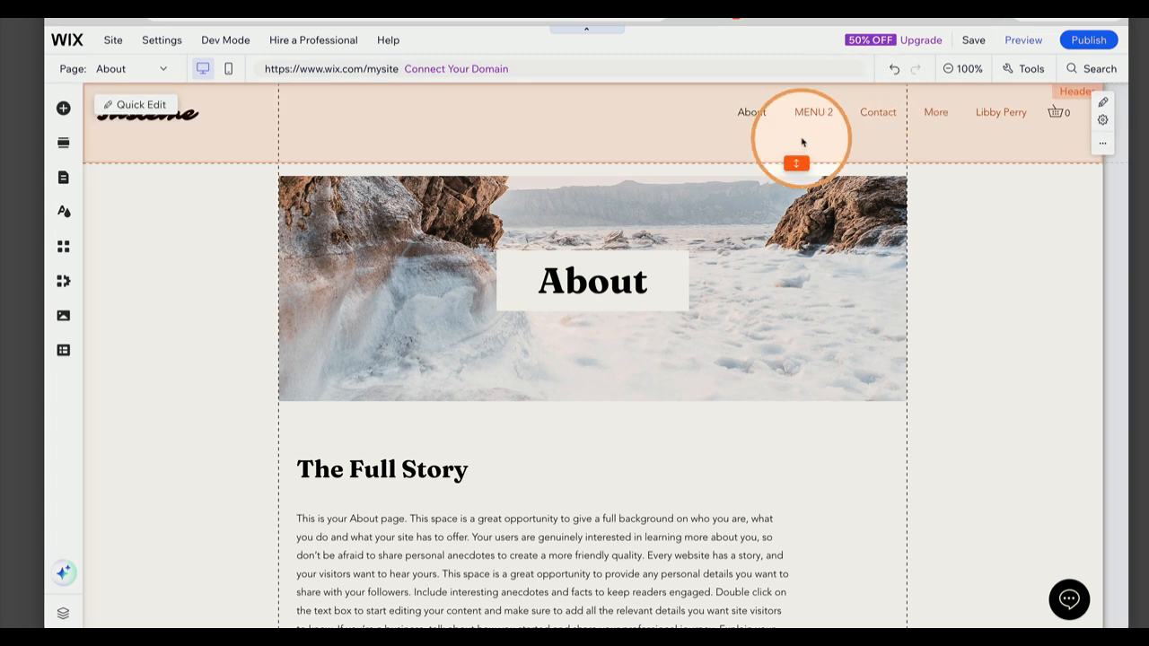
pyautogui.scroll(-4, 595, 243)
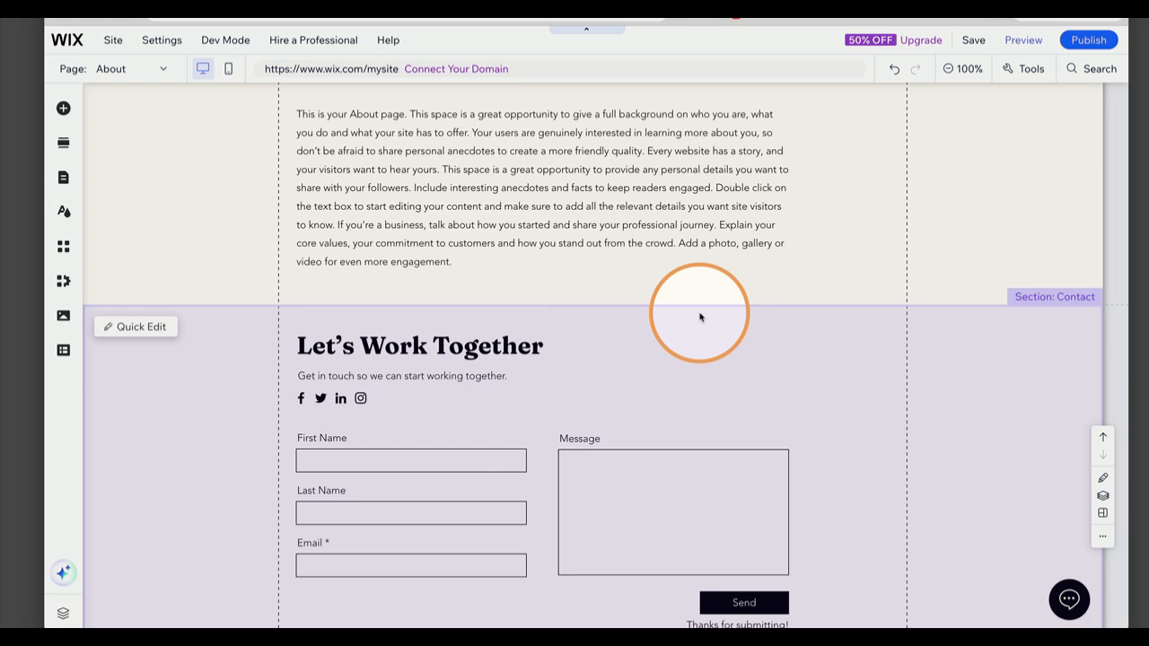
pyautogui.scroll(4, 701, 316)
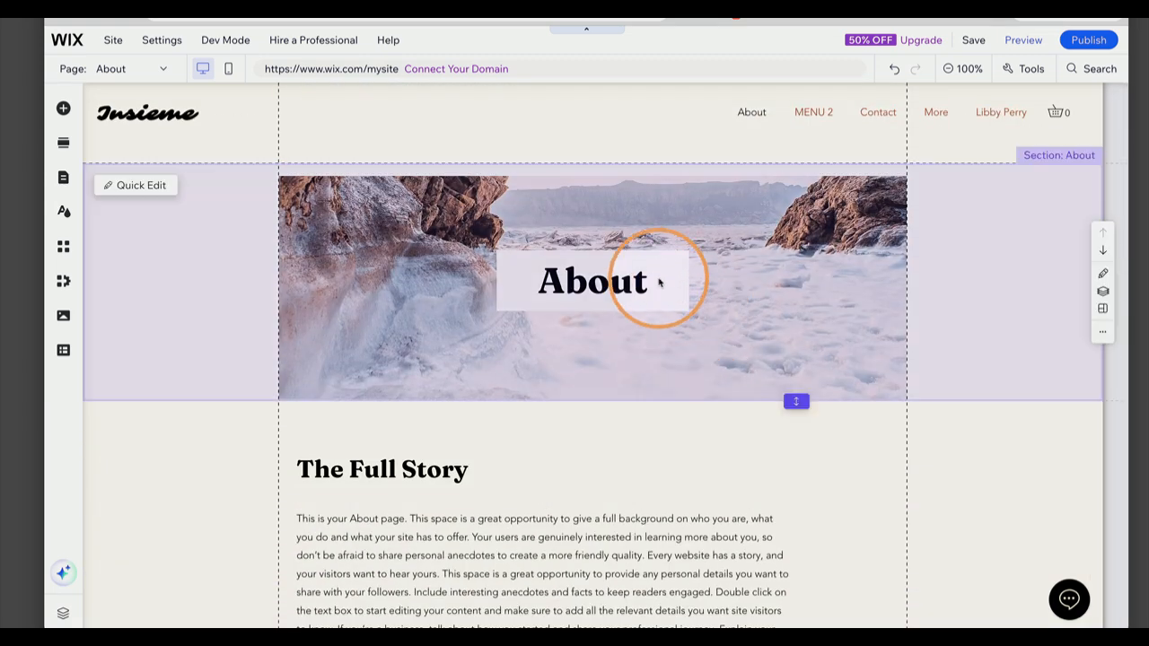
pyautogui.scroll(-3, 652, 280)
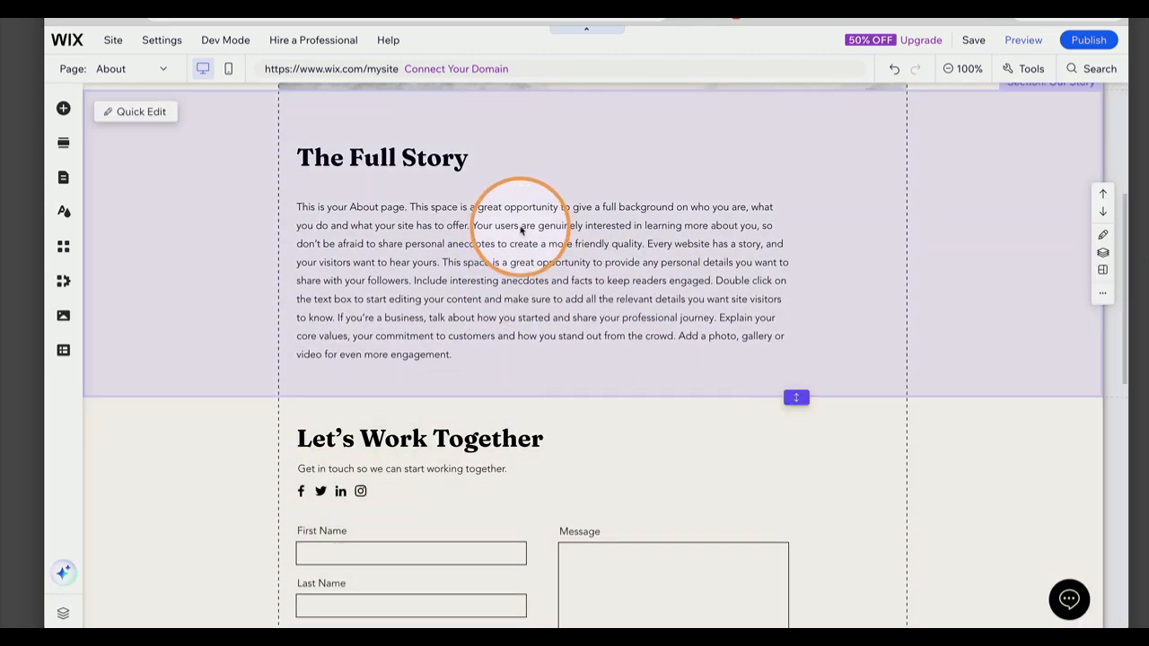
pyautogui.scroll(4, 526, 216)
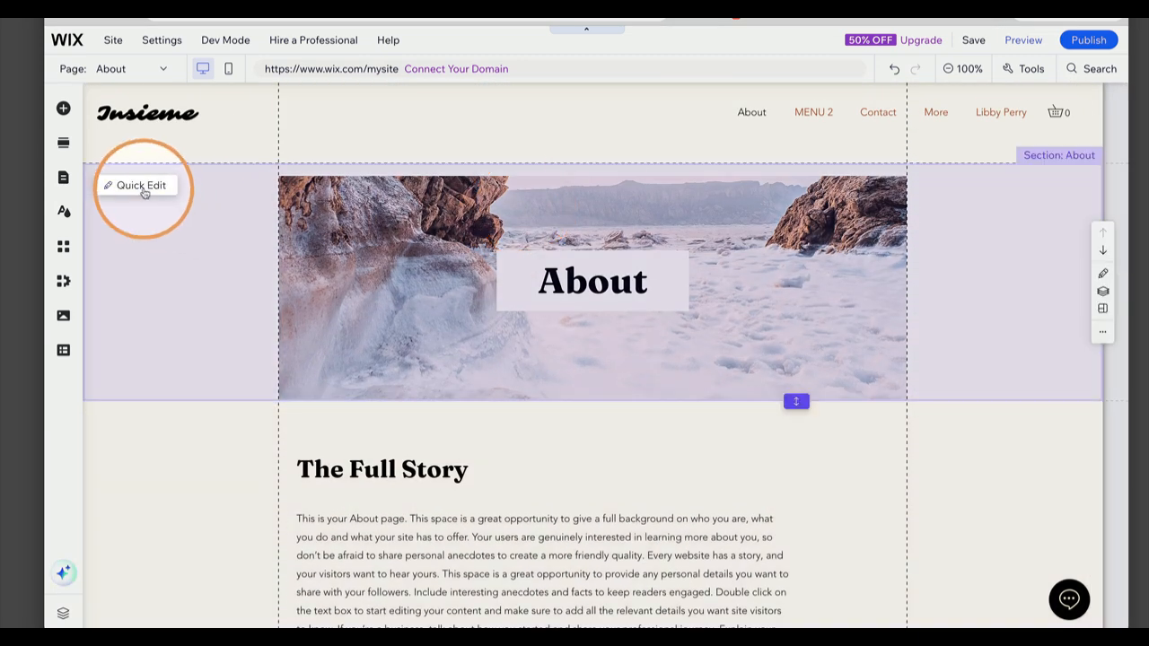
# - Follow the site menu's Contact anchor to the Home page's contact area, leaving the item's name as Contact
pyautogui.click(63, 179)
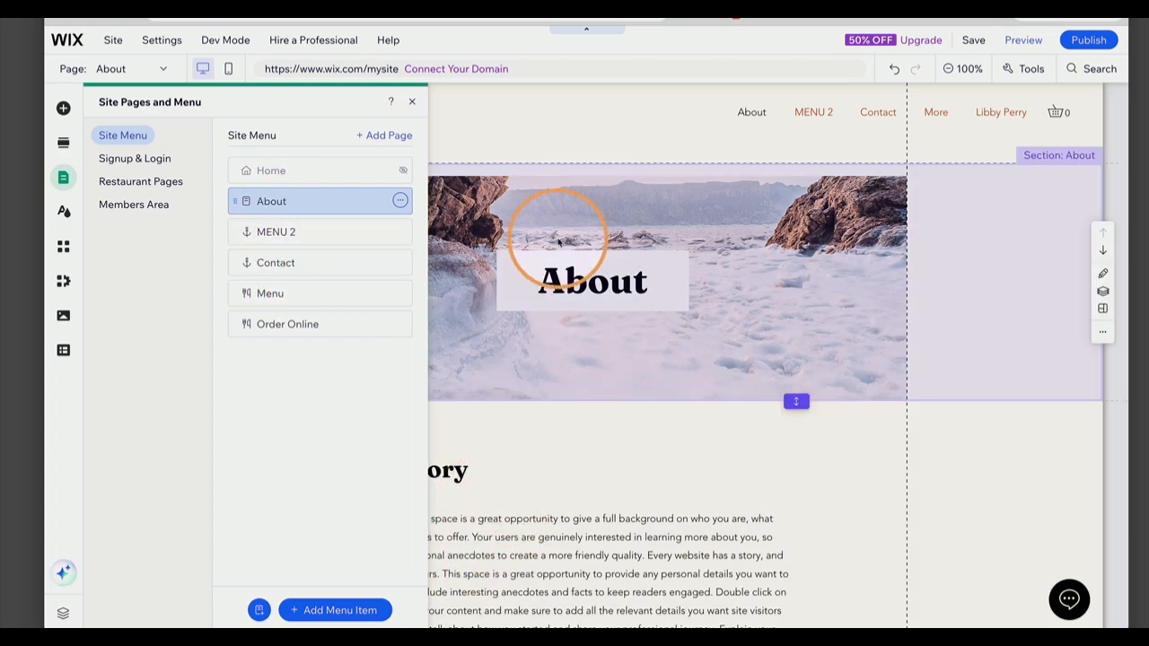
pyautogui.scroll(-1, 750, 270)
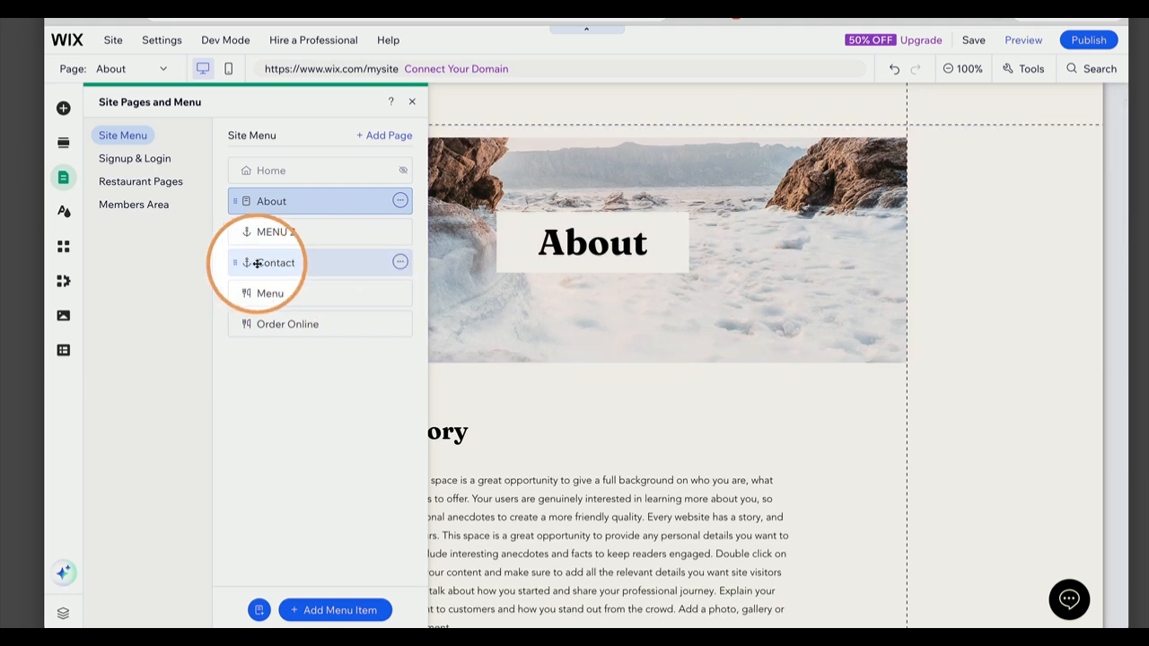
pyautogui.doubleClick(305, 263)
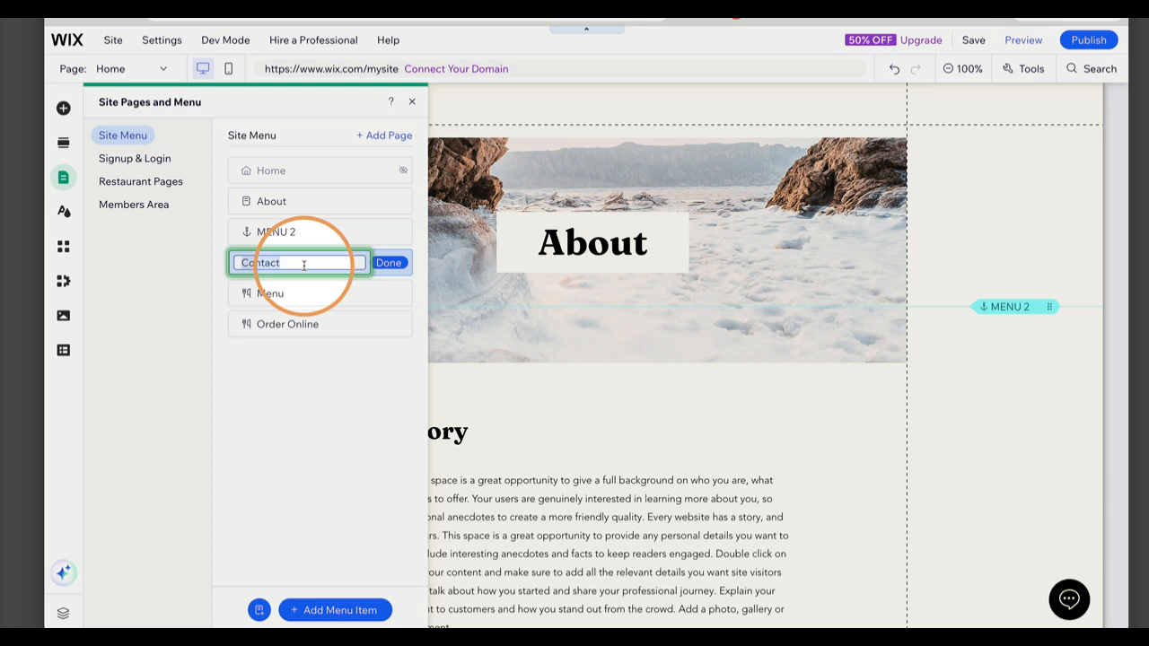
pyautogui.click(388, 263)
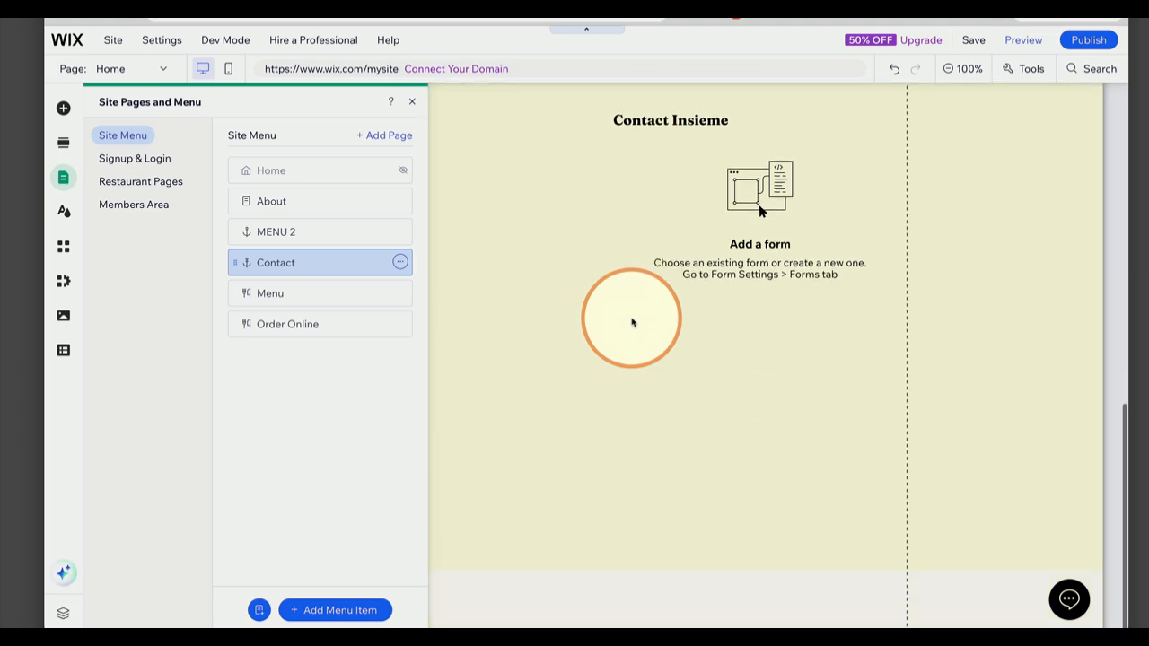
pyautogui.scroll(5, 632, 321)
pyautogui.scroll(3, 632, 322)
pyautogui.click(770, 256)
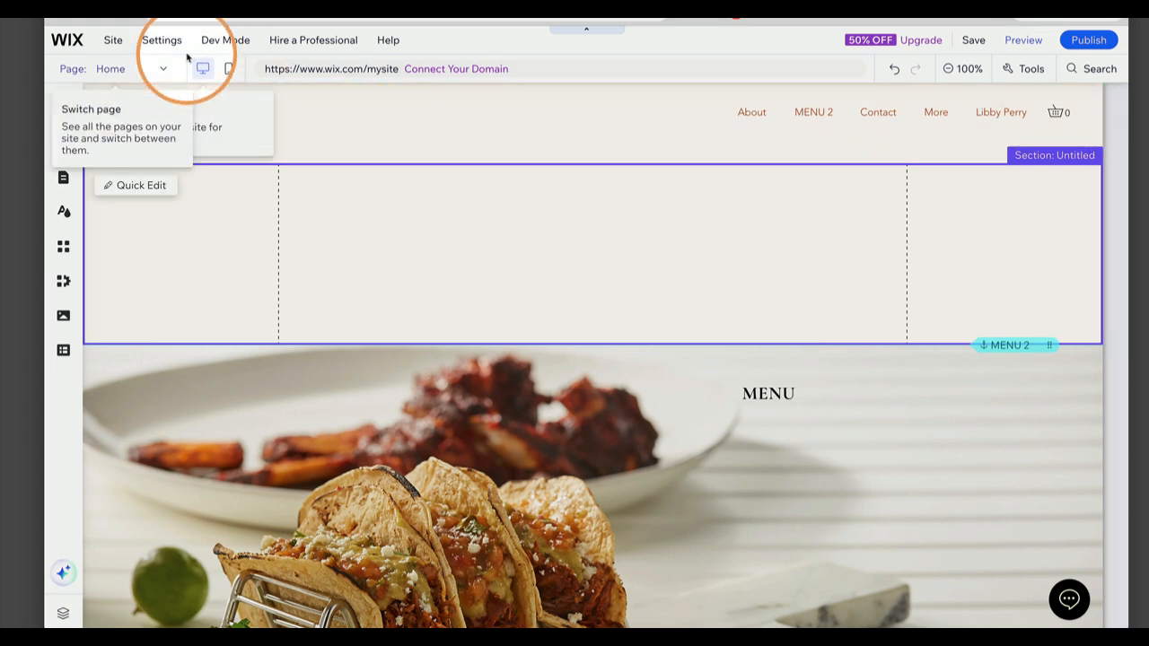
# - Get a feedback link for inviting others to comment on the site and copy it
pyautogui.click(124, 40)
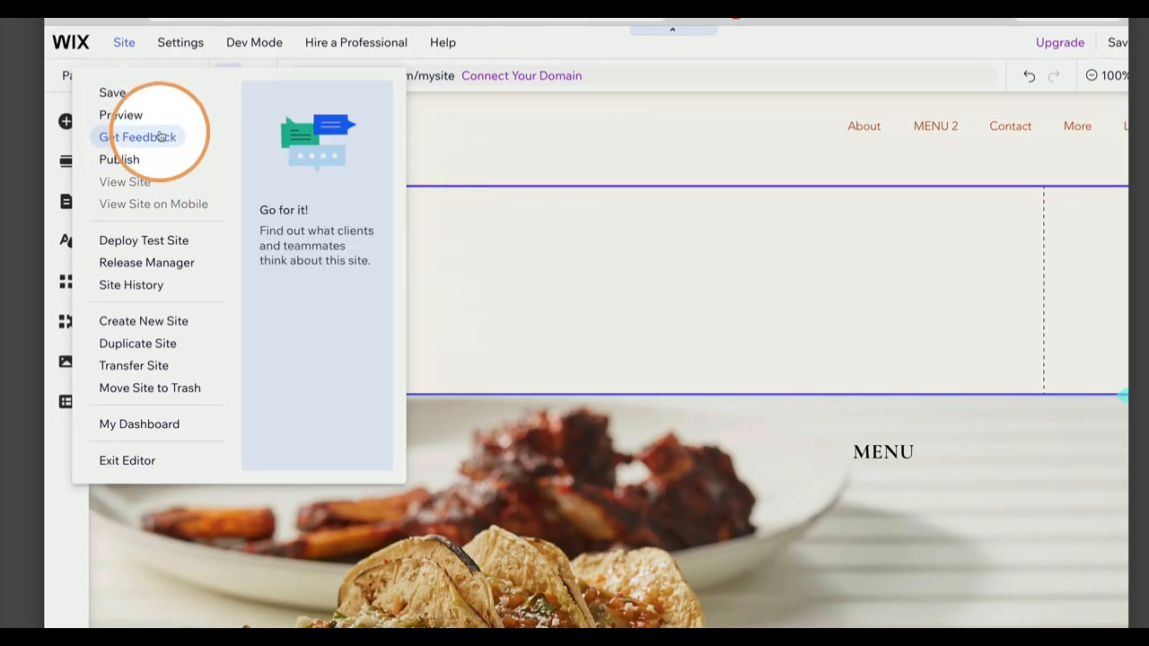
pyautogui.click(137, 137)
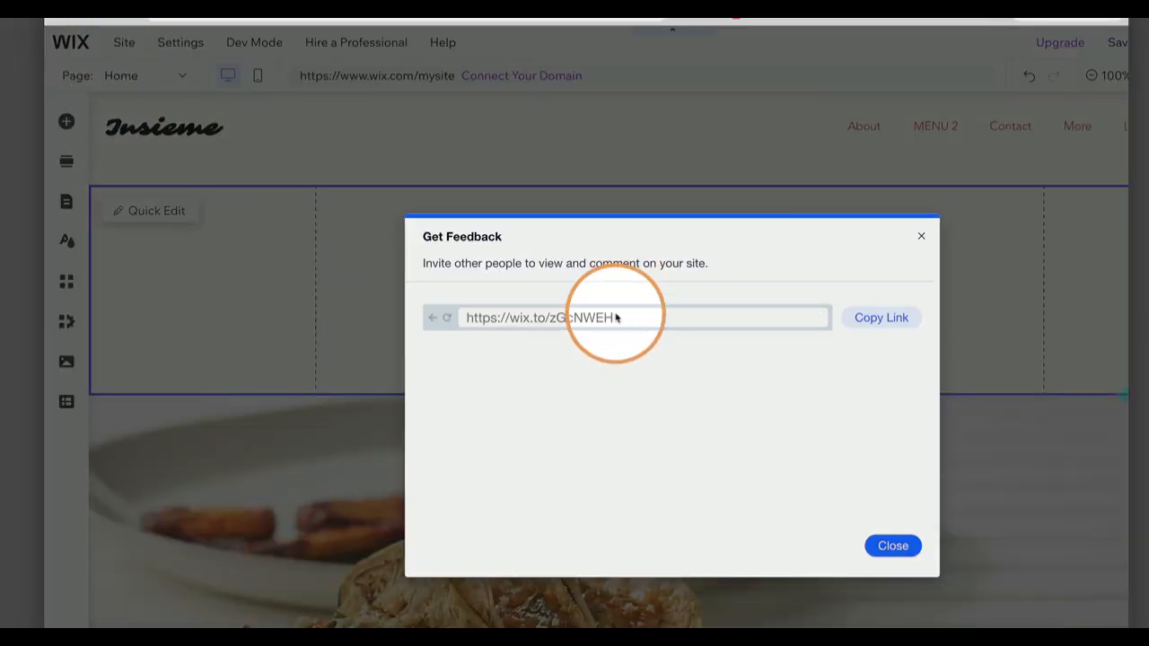
pyautogui.click(880, 322)
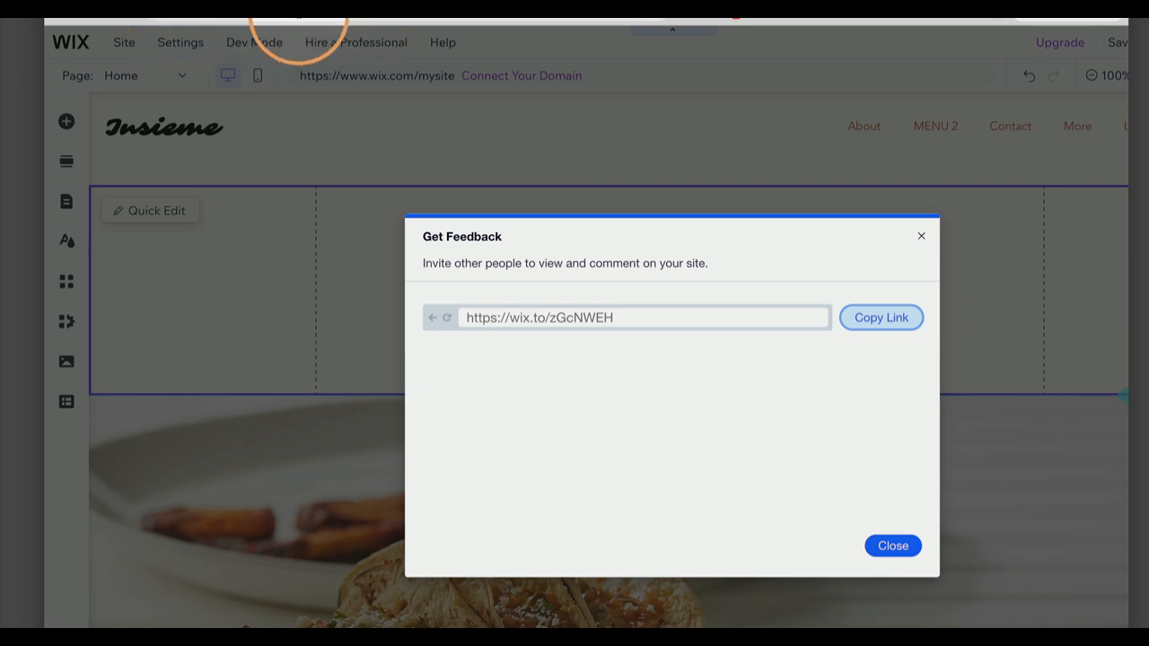
pyautogui.click(894, 546)
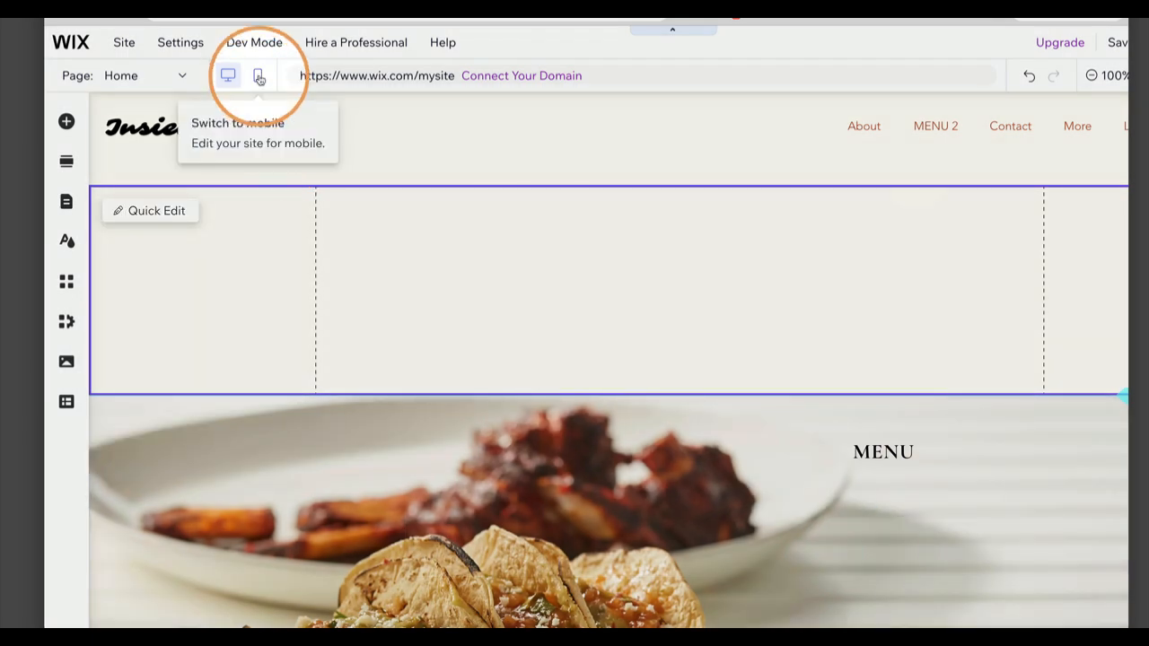
# - Check the Home page in the mobile editor, from the footer up to the header, and return to the desktop editor
pyautogui.click(259, 79)
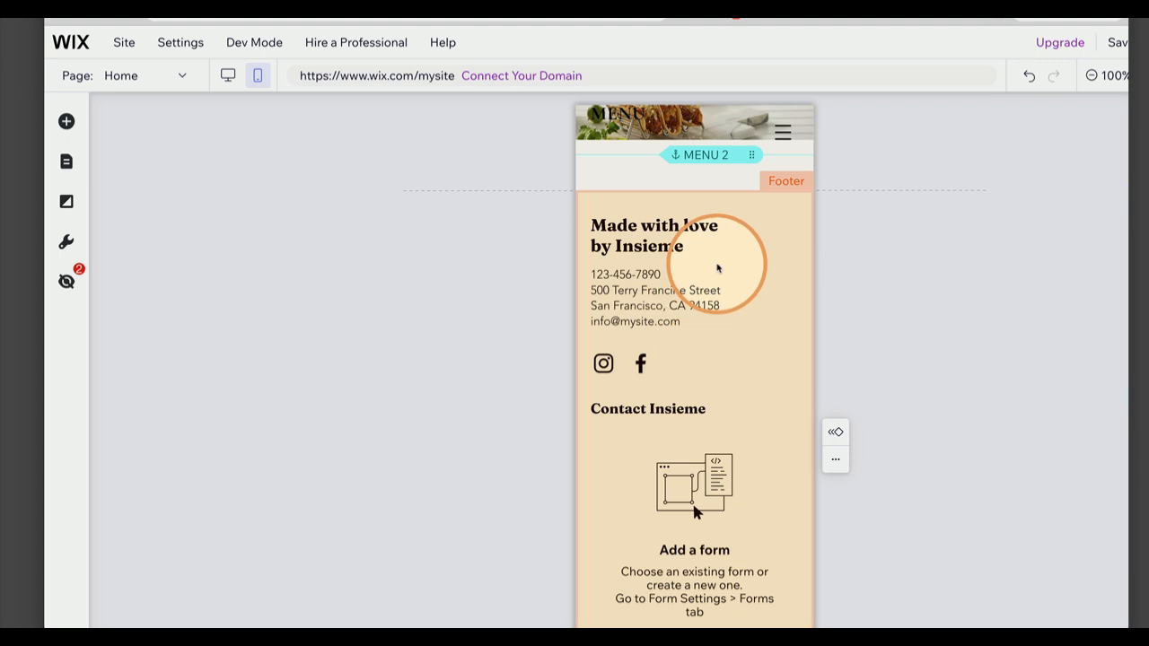
pyautogui.scroll(3, 716, 264)
pyautogui.click(440, 177)
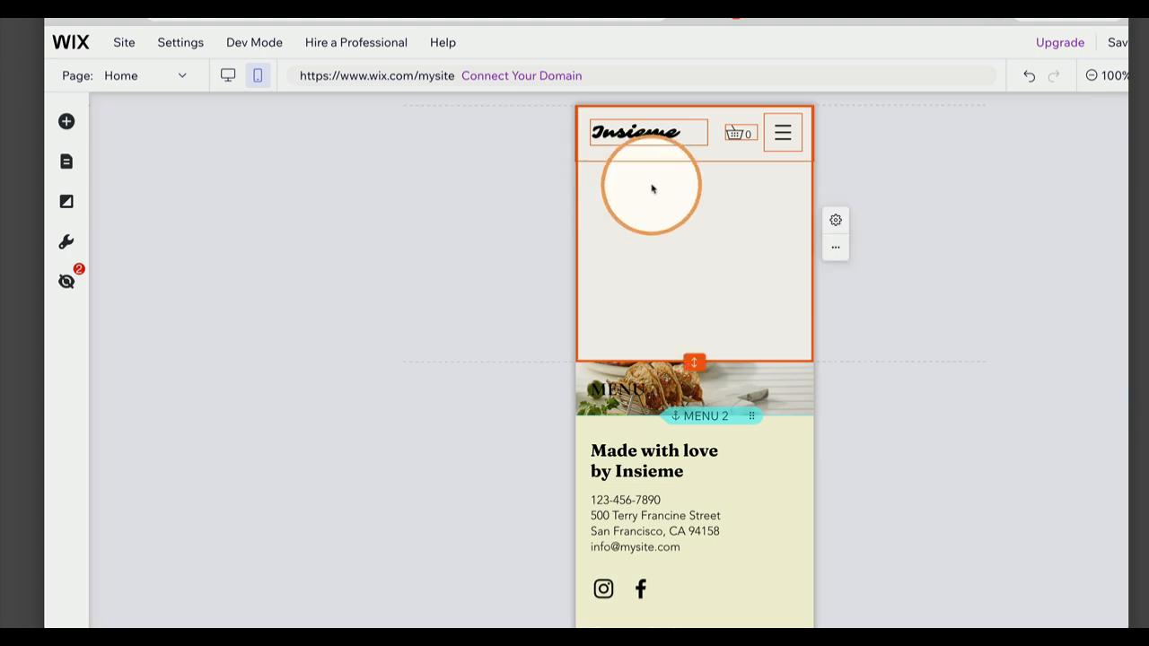
pyautogui.click(228, 76)
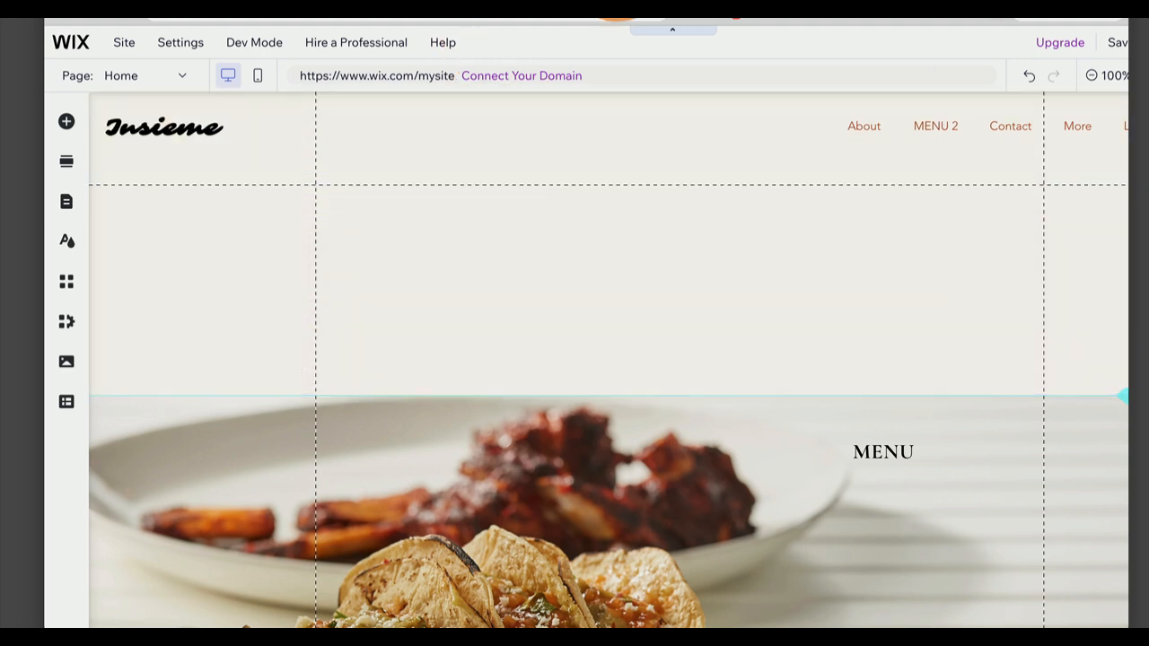
pyautogui.click(621, 18)
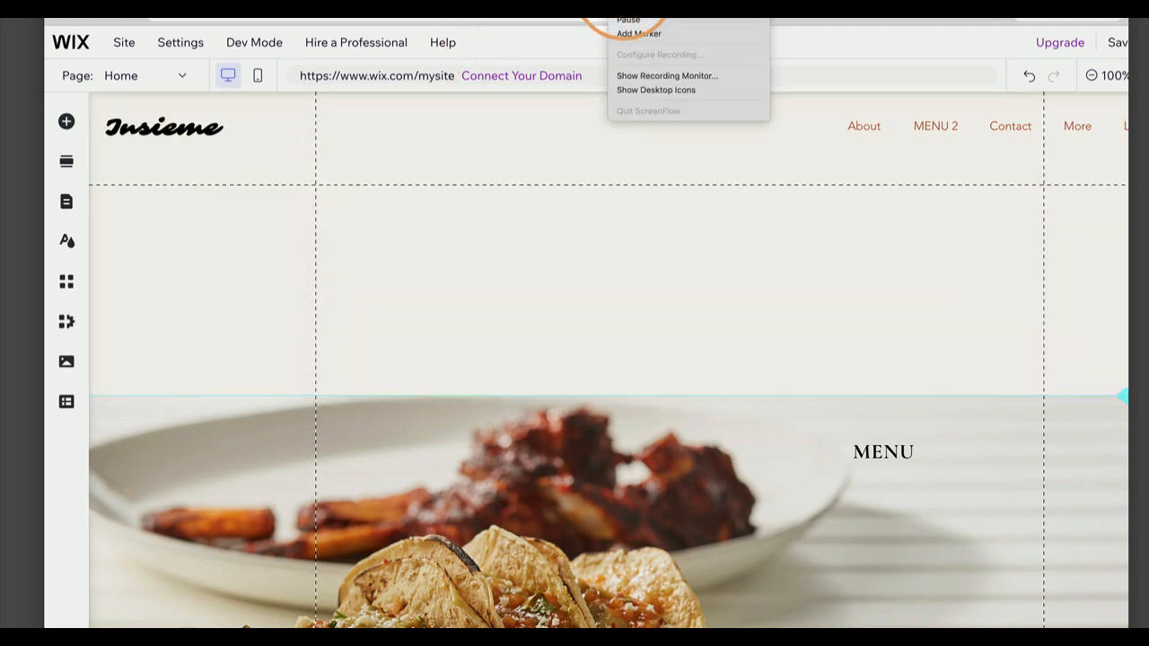